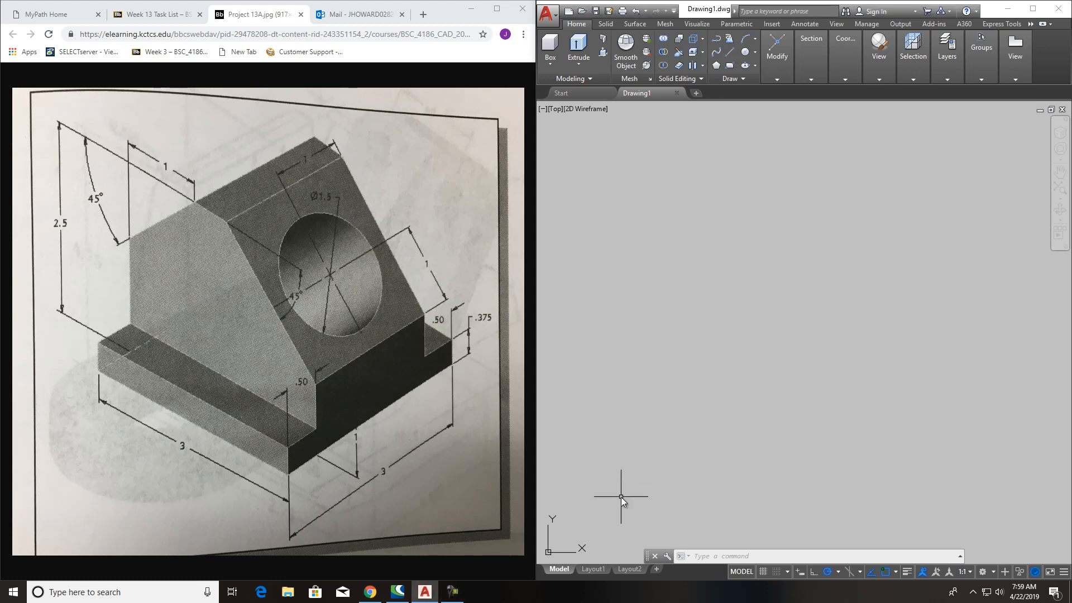
type("0,0")
key("Return")
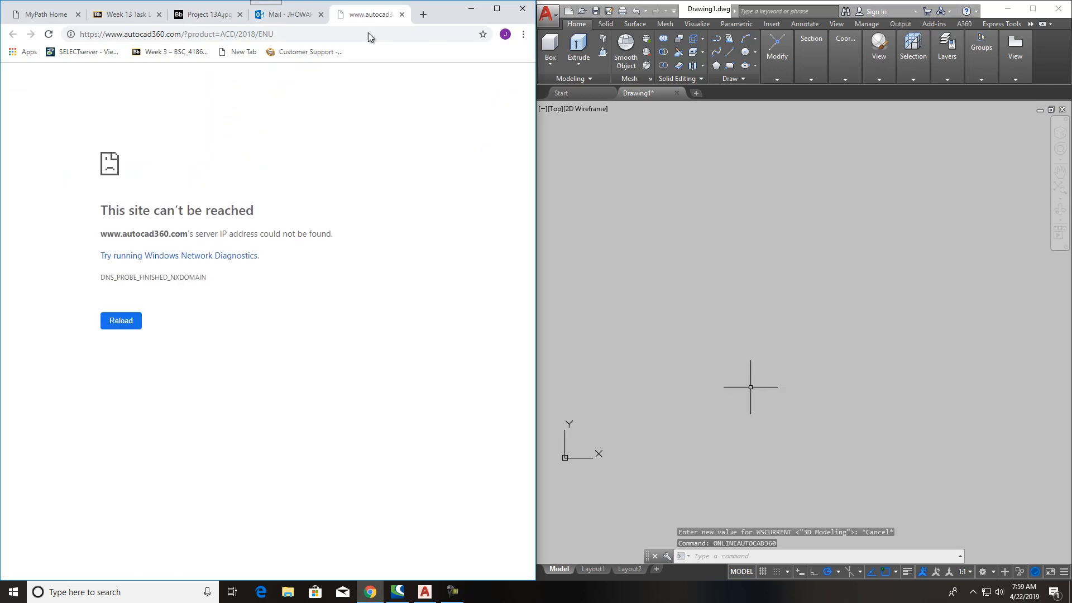
left_click(217, 16)
left_click(692, 371)
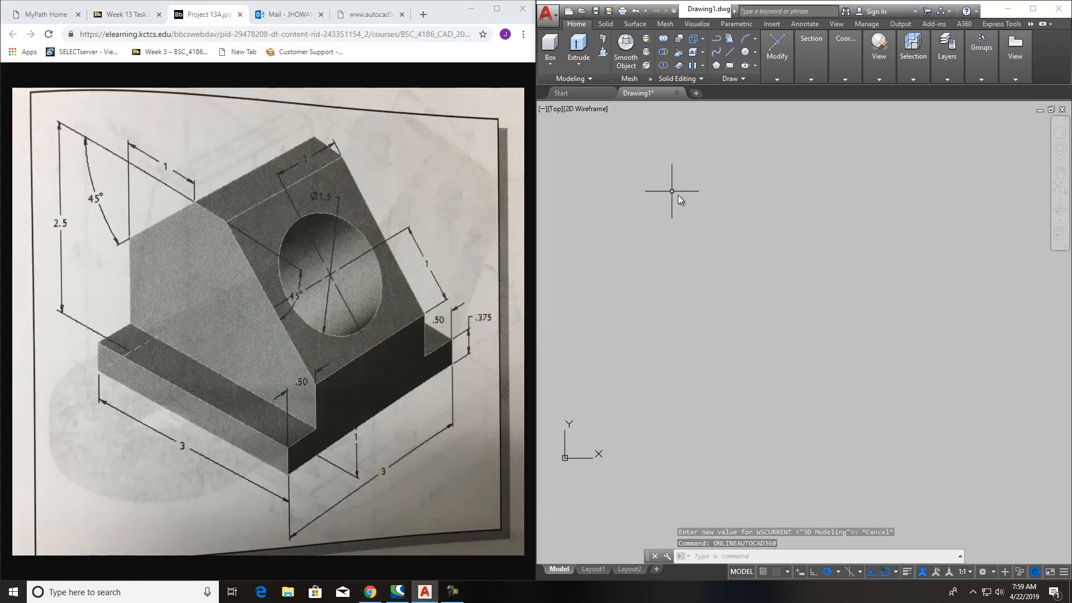
Step: Dock the command line below the drawing area and draw a horizontal 3-unit line from 0,0 with Ortho on
left_click_drag(646, 557, 578, 568)
left_click(729, 52)
type("0,0")
key("Return")
scroll(787, 264, "down", 2)
left_click(815, 571)
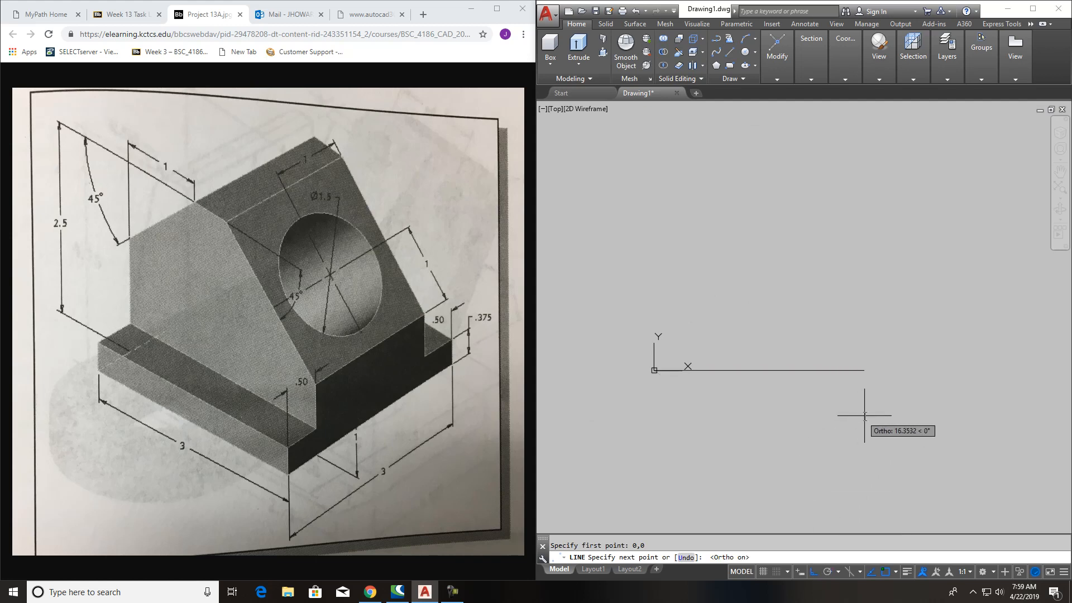
type("3")
key("Return")
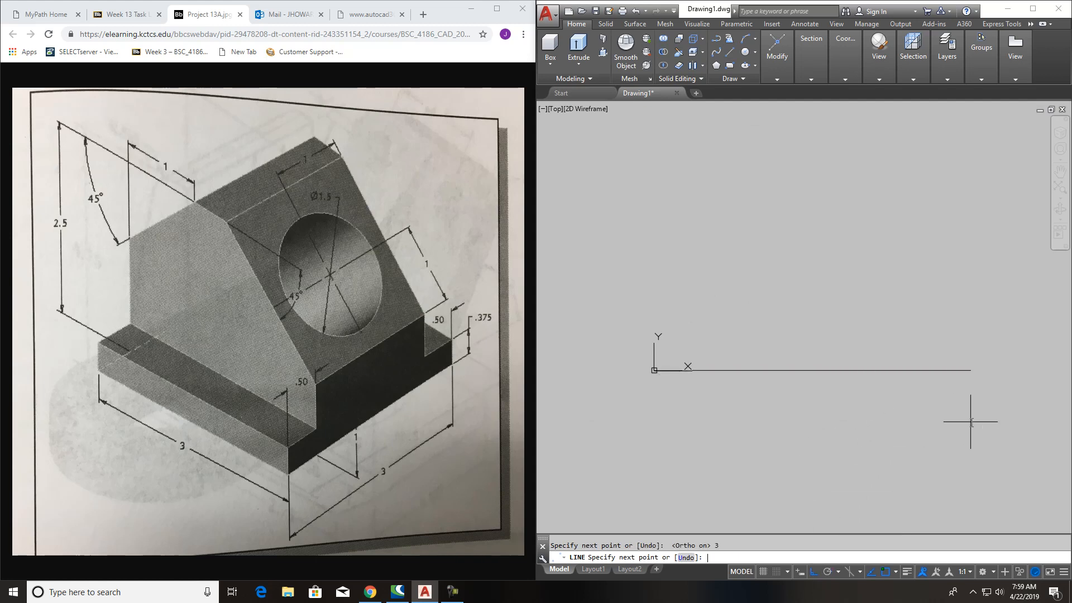
Step: Continue the line 1 unit straight up from the base line's right end and finish the command
scroll(678, 374, "up", 4)
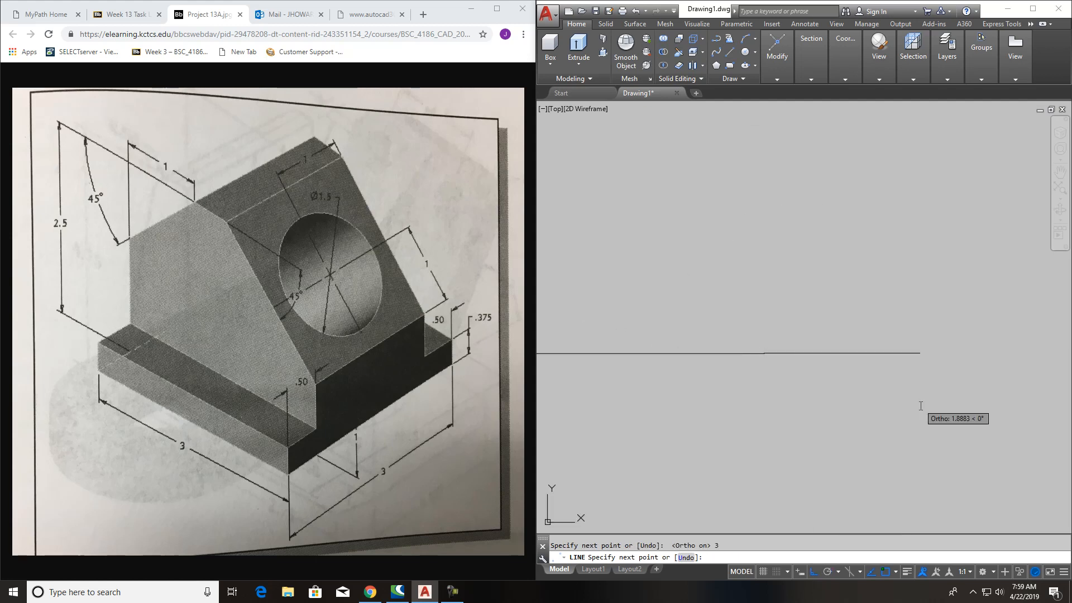
scroll(889, 357, "down", 2)
middle_click_drag(890, 356, 902, 437)
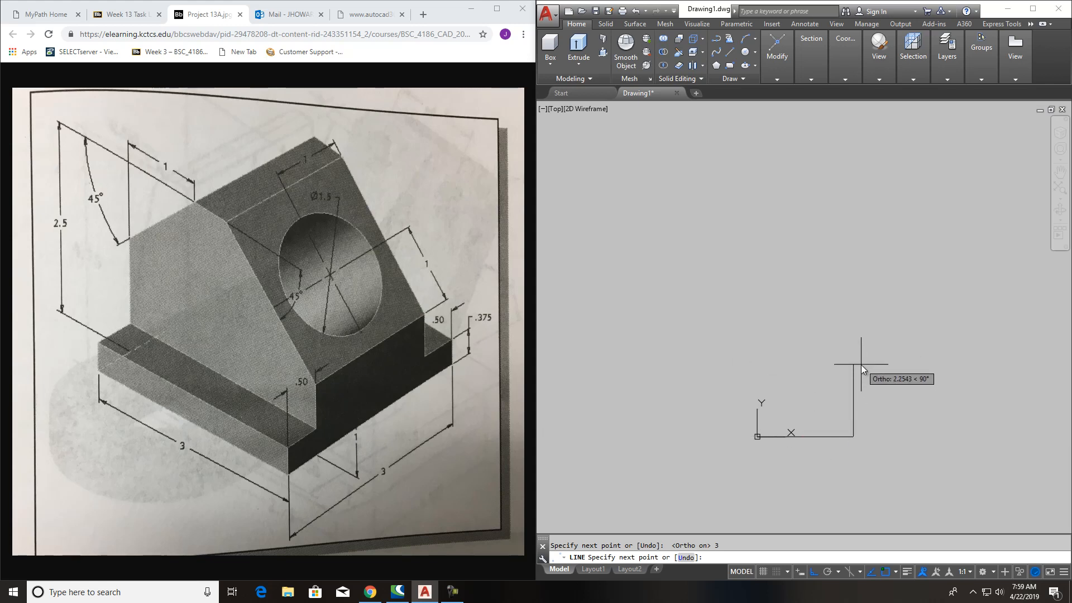
key("Return")
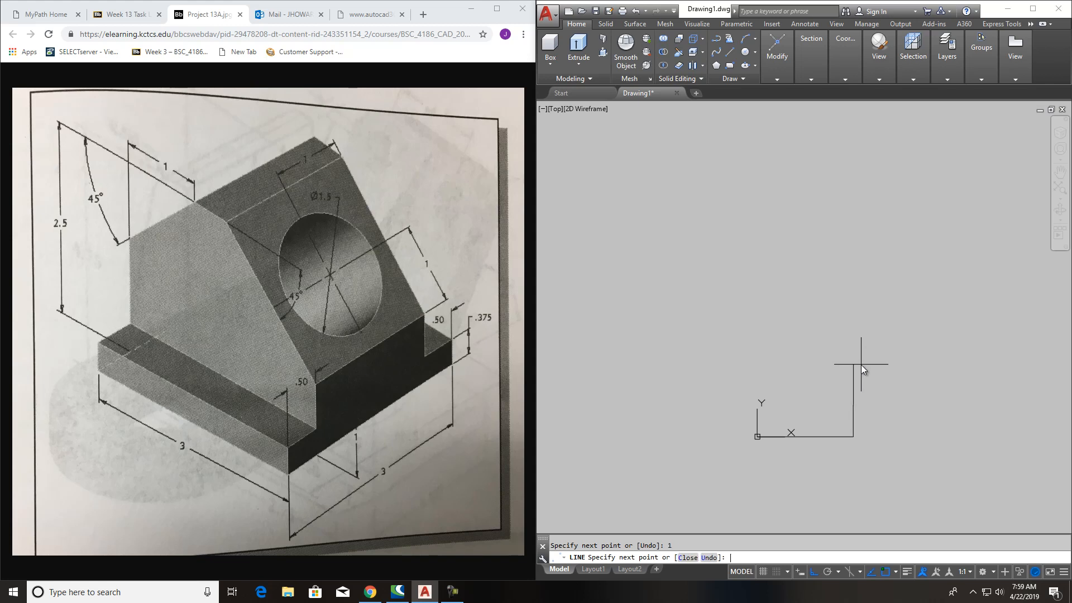
key("Escape")
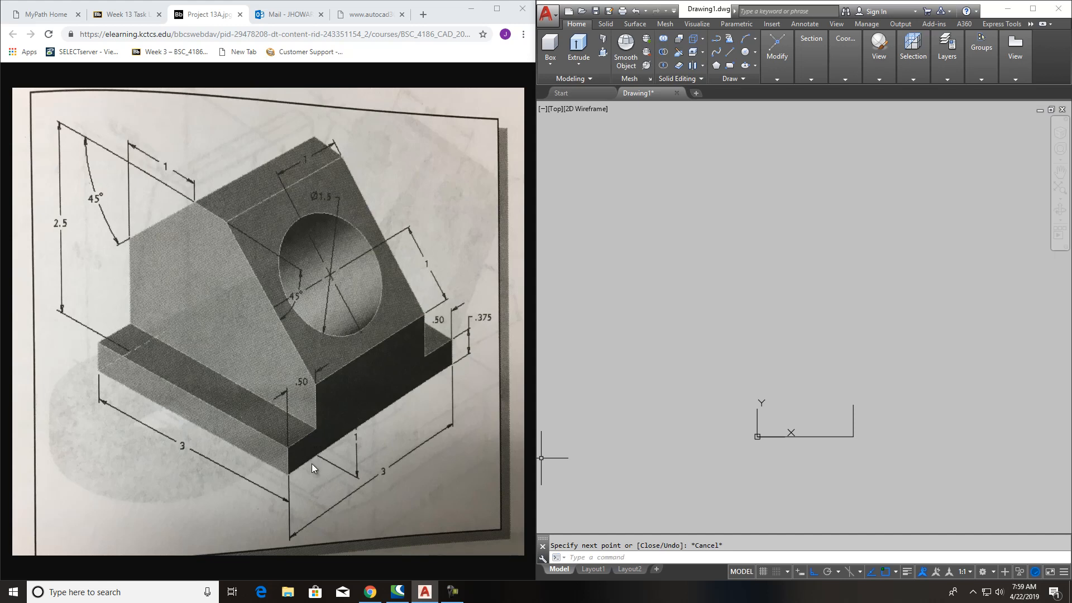
Step: Draw a line from the origin 2.5 units straight up and then 1 unit horizontally to the right
left_click(729, 51)
left_click(756, 441)
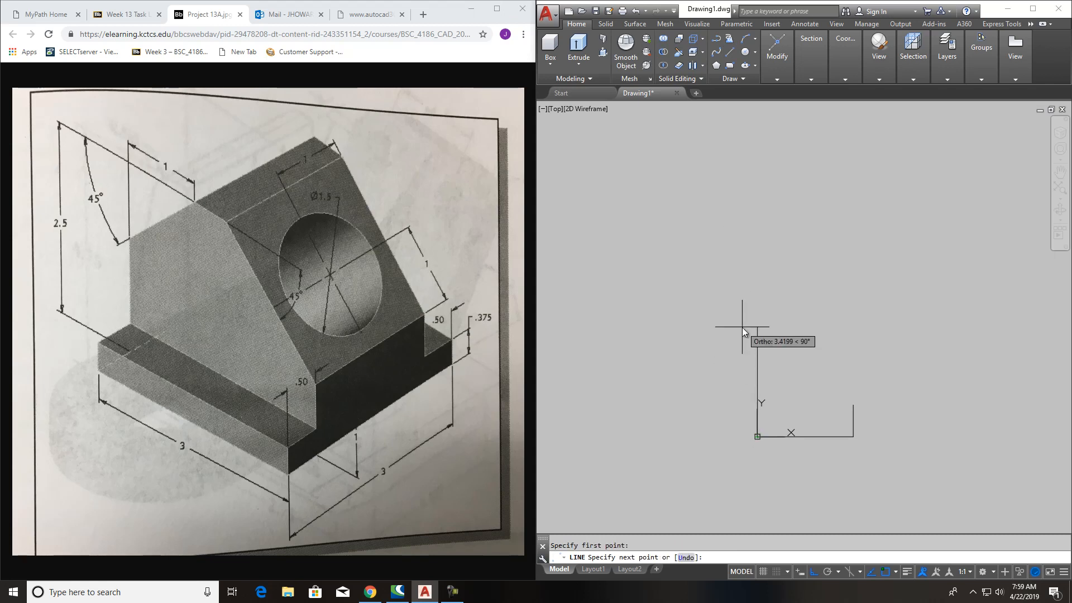
type("2.5")
key("Return")
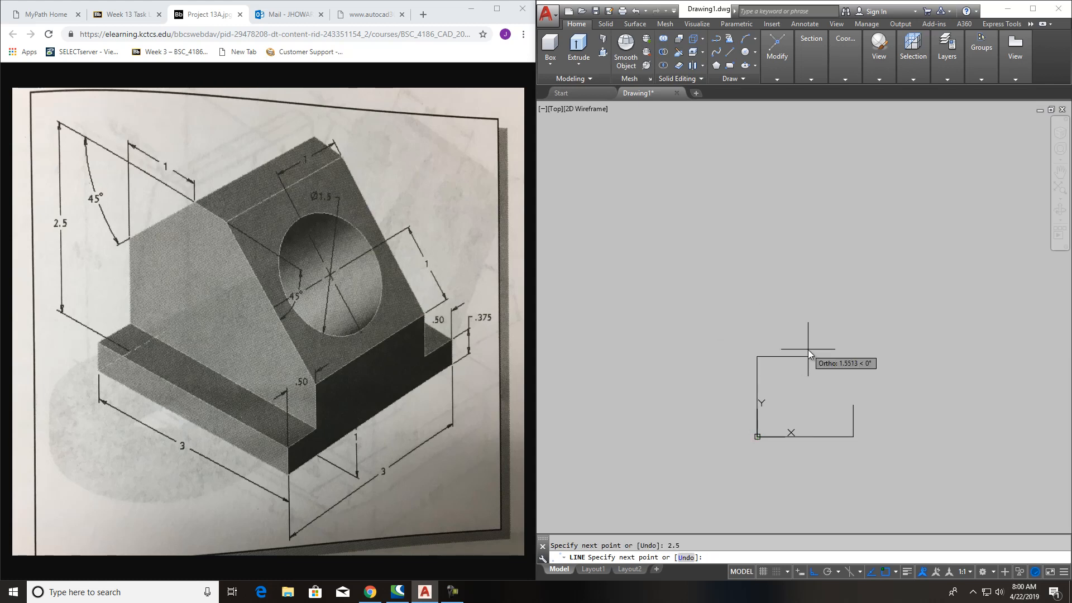
type("1")
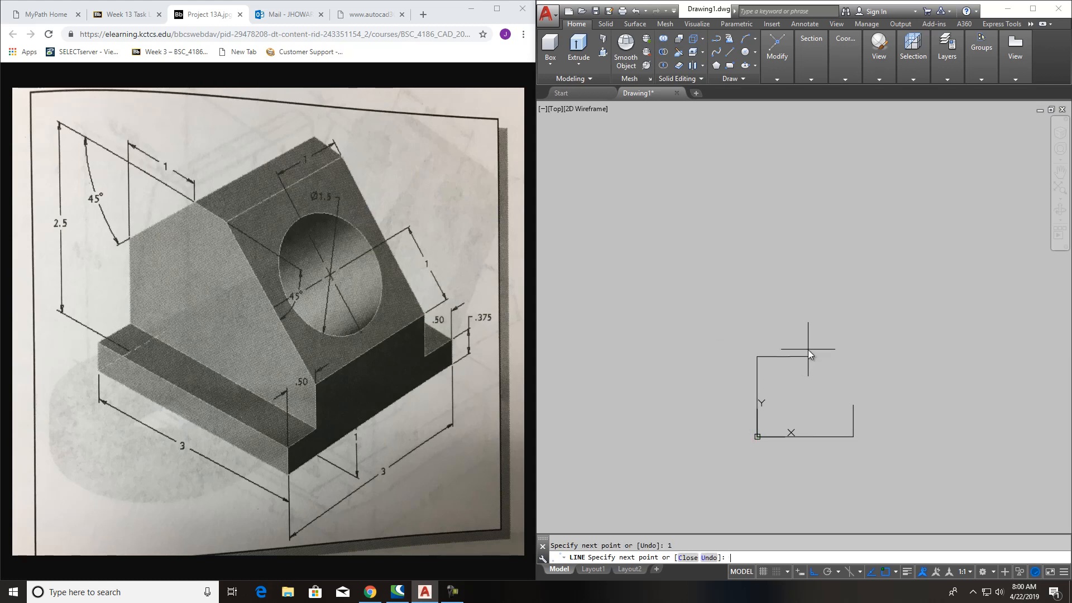
key("Return")
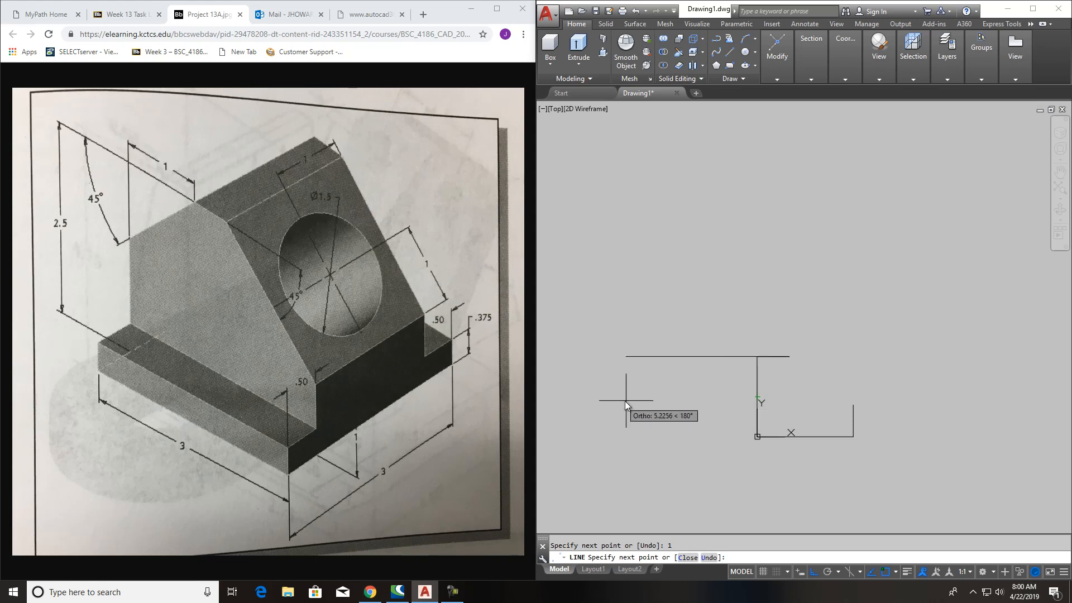
Step: Enable polar tracking and draw a 45° diagonal from the 1-unit top line's right end down past the left vertical line
left_click(837, 572)
left_click(842, 461)
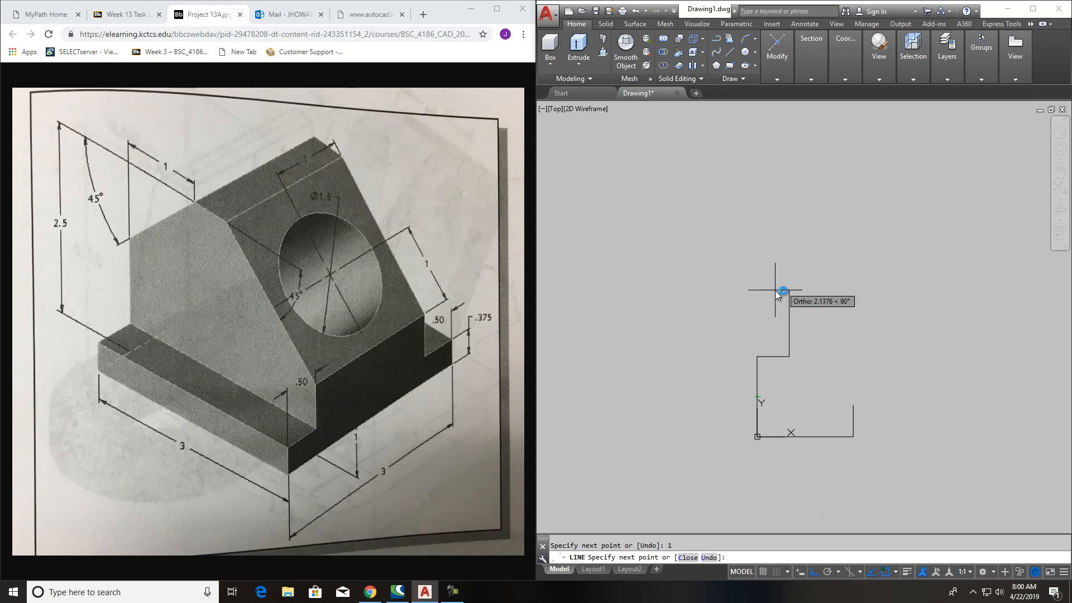
left_click(713, 432)
key("Escape")
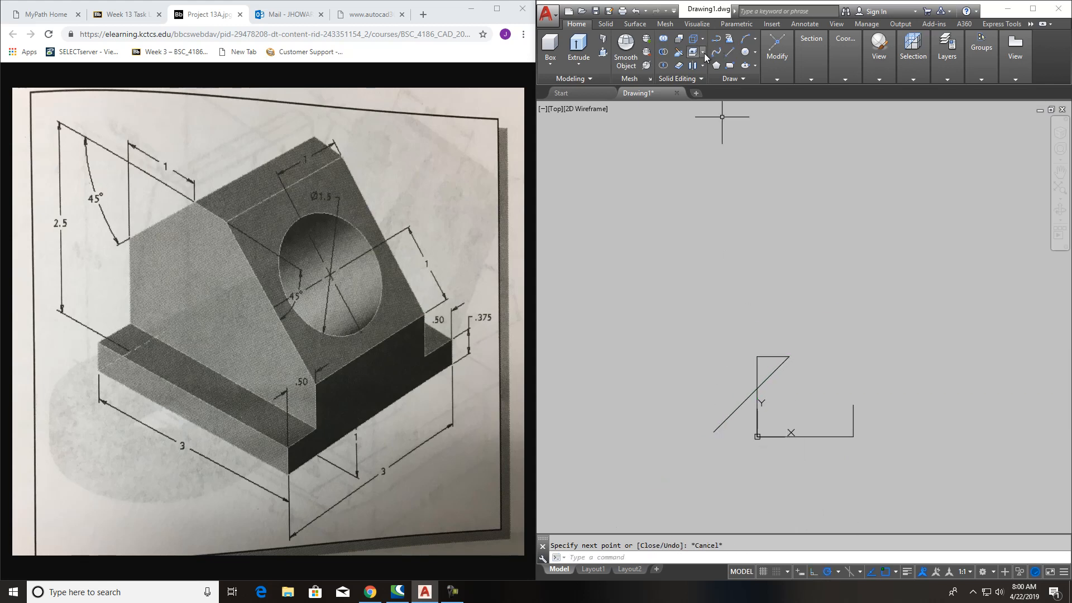
Step: Trim the left vertical line and the diagonal back to their intersection and erase the 1-unit top line
left_click(777, 77)
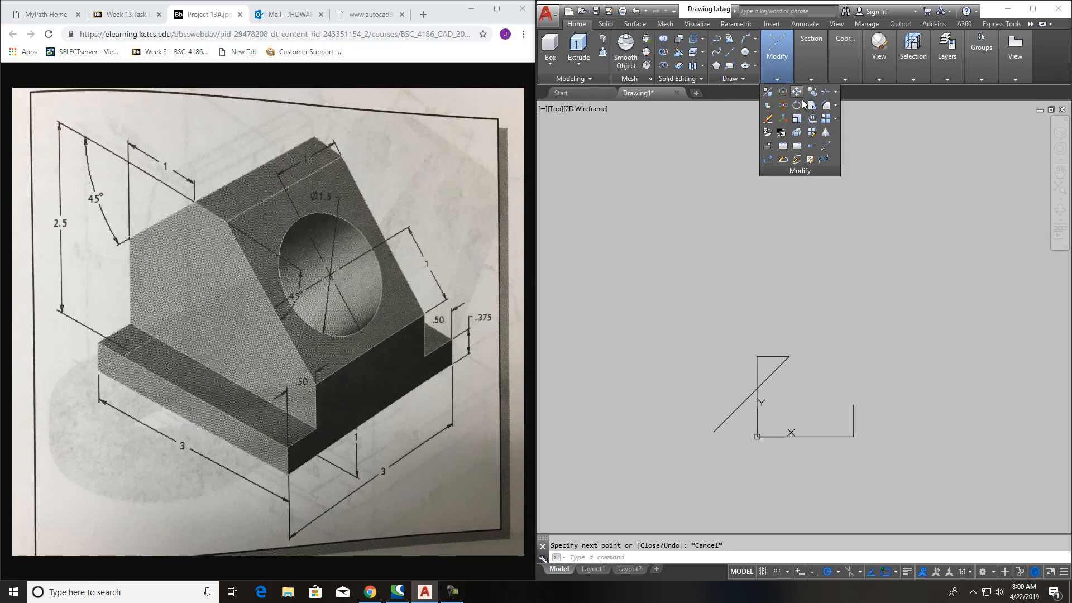
left_click(822, 95)
key("Return")
left_click(770, 367)
left_click(745, 340)
right_click(739, 341)
left_click(762, 349)
left_click(766, 356)
key("Delete")
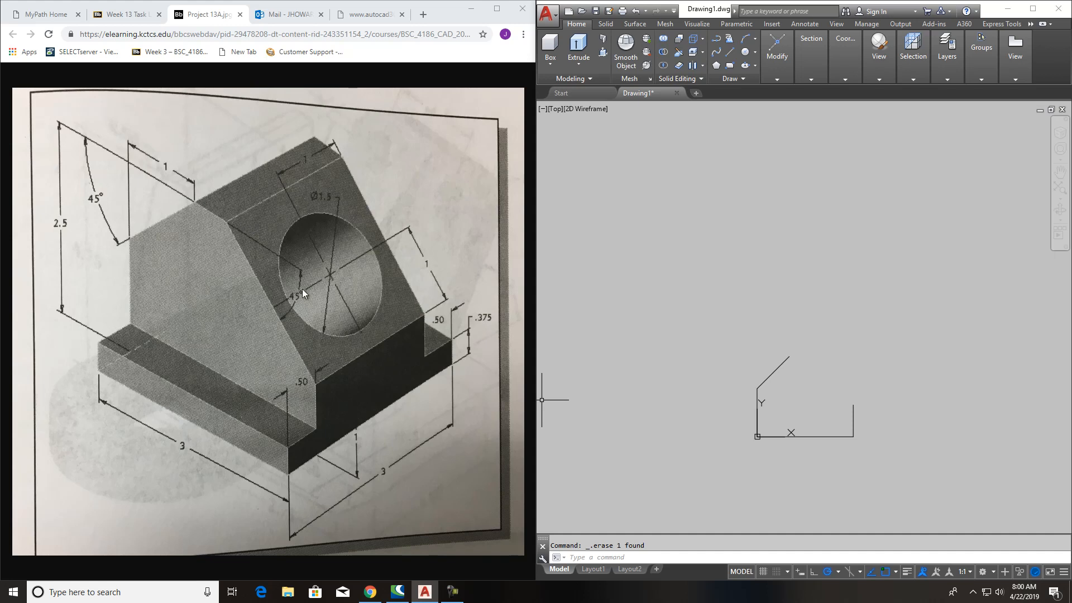
Step: Draw a line at 135° from the upper end of the right vertical line to beyond the profile's top height
left_click(729, 52)
left_click(850, 407)
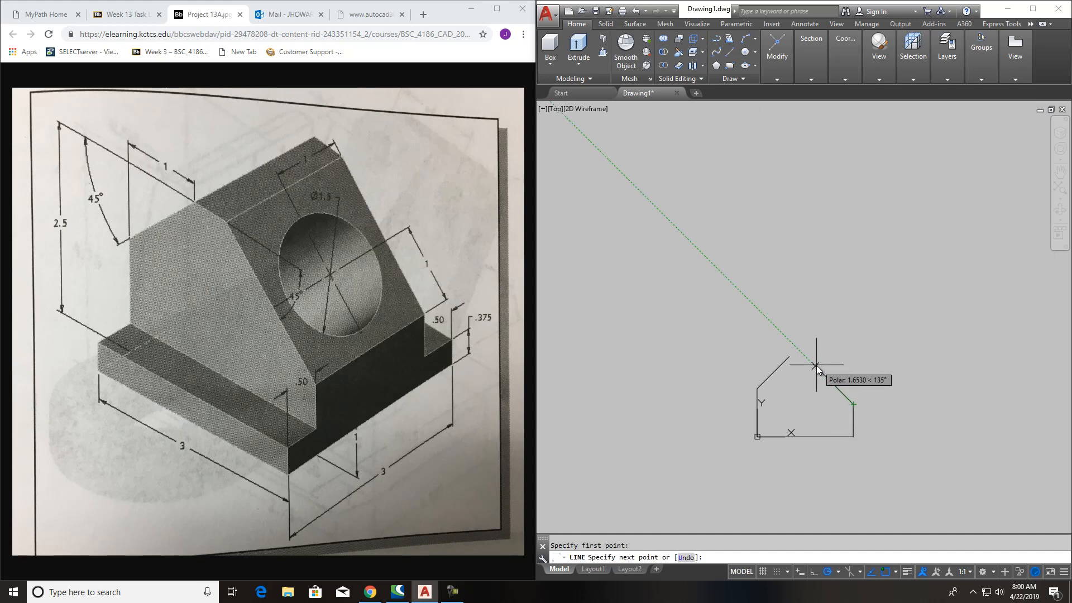
left_click(791, 344)
key("Escape")
Step: Draw the horizontal top edge from the left diagonal's upper end across to the right diagonal
scroll(814, 360, "up", 3)
key("Return")
left_click(754, 351)
left_click(797, 350)
key("Escape")
scroll(850, 341, "down", 2)
middle_click_drag(878, 362, 826, 350)
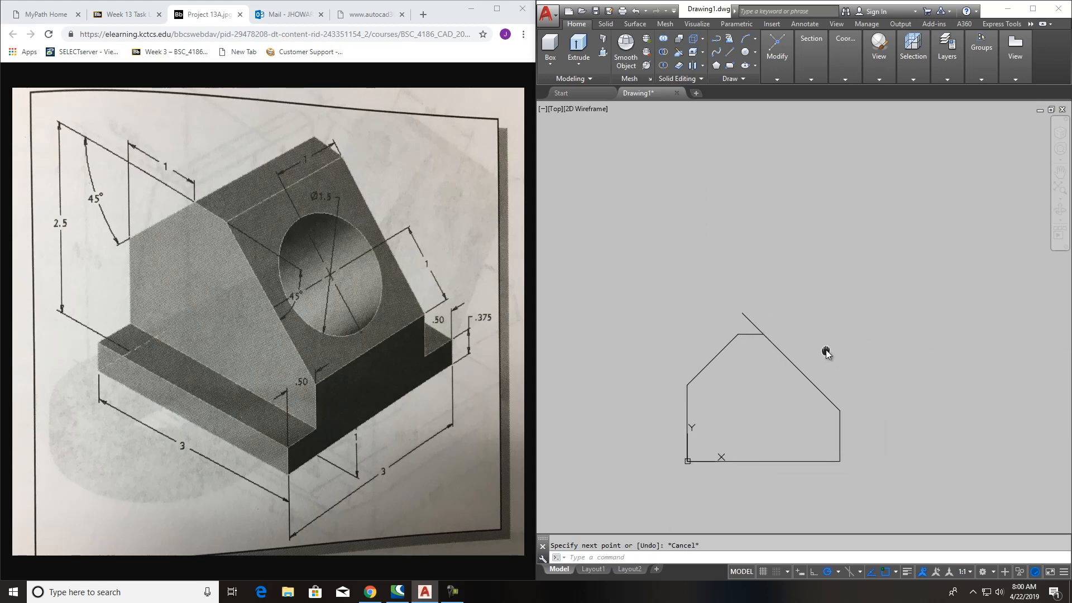
Step: Trim the part of the right diagonal that overhangs the horizontal top edge
left_click(732, 79)
left_click(775, 80)
left_click(825, 91)
key("Return")
key("Escape")
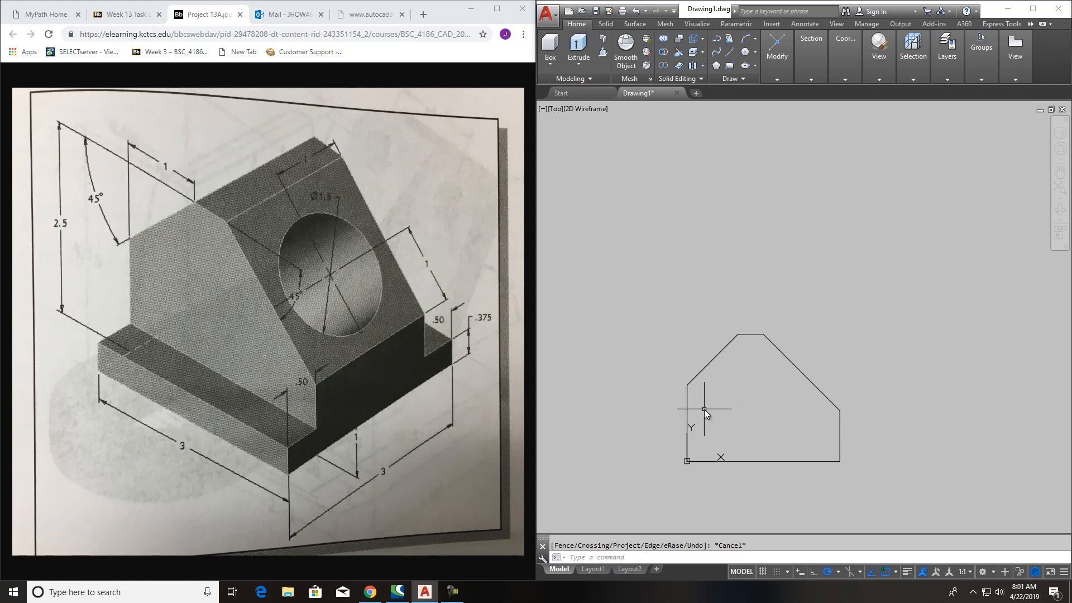
Step: Convert the left vertical line to a polyline and join all the profile lines into it
type("ple")
key("Return")
left_click(686, 403)
type("y")
key("Return")
type("j")
key("Return")
left_click(904, 486)
left_click(641, 343)
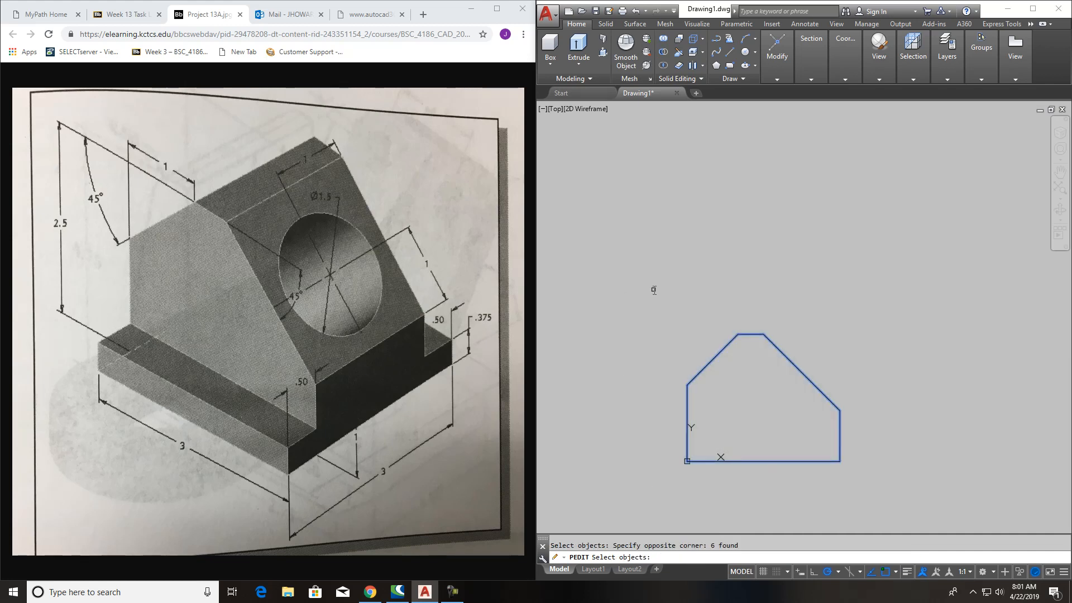
key("Return")
key("Escape")
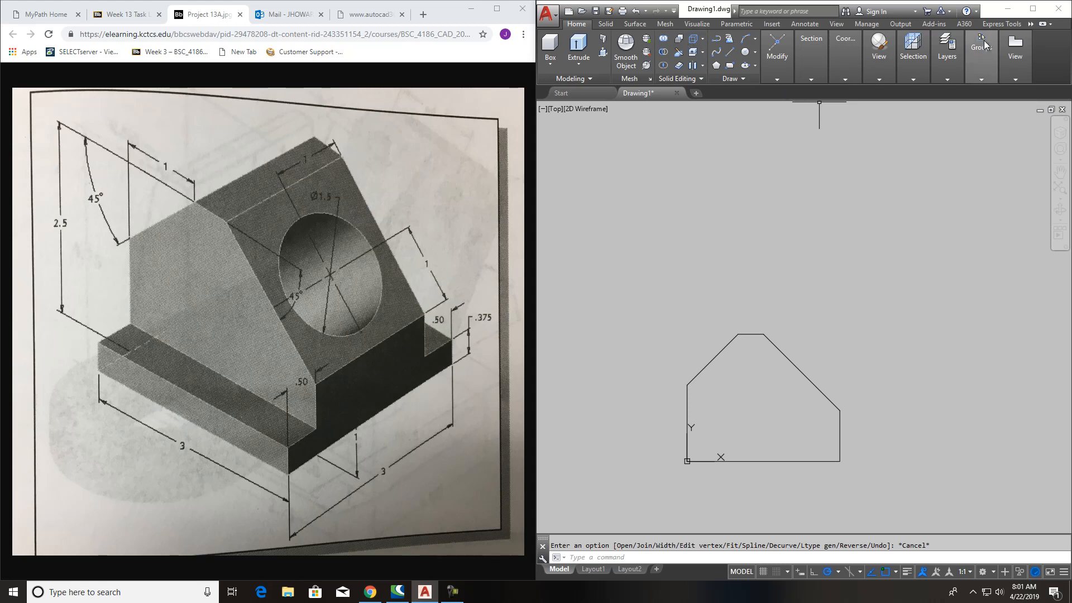
Step: Maximize the drawing program's window and turn on its menu bar
left_click(977, 11)
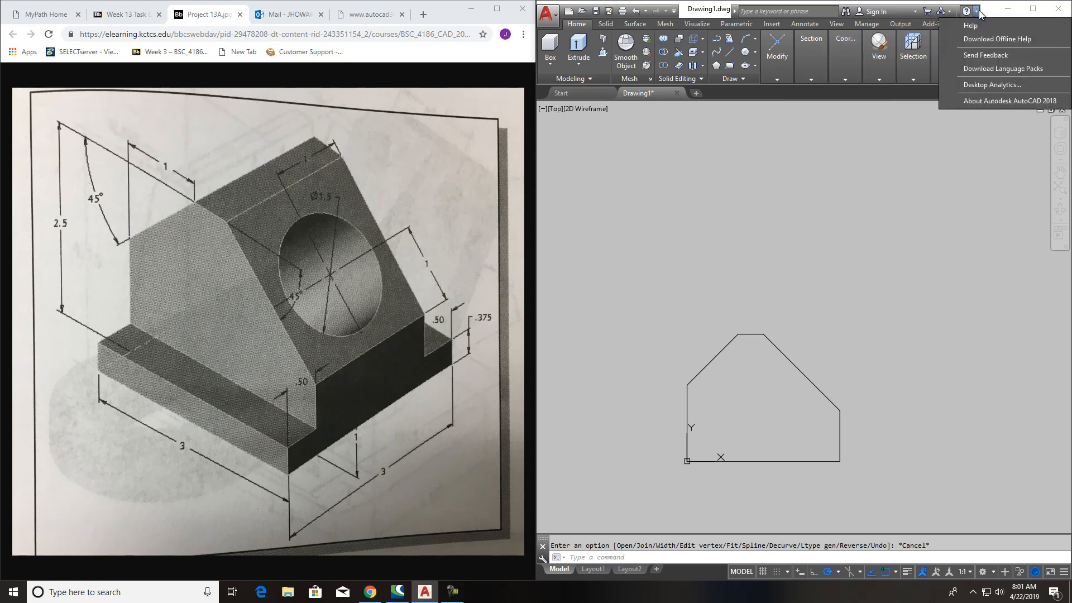
left_click(775, 140)
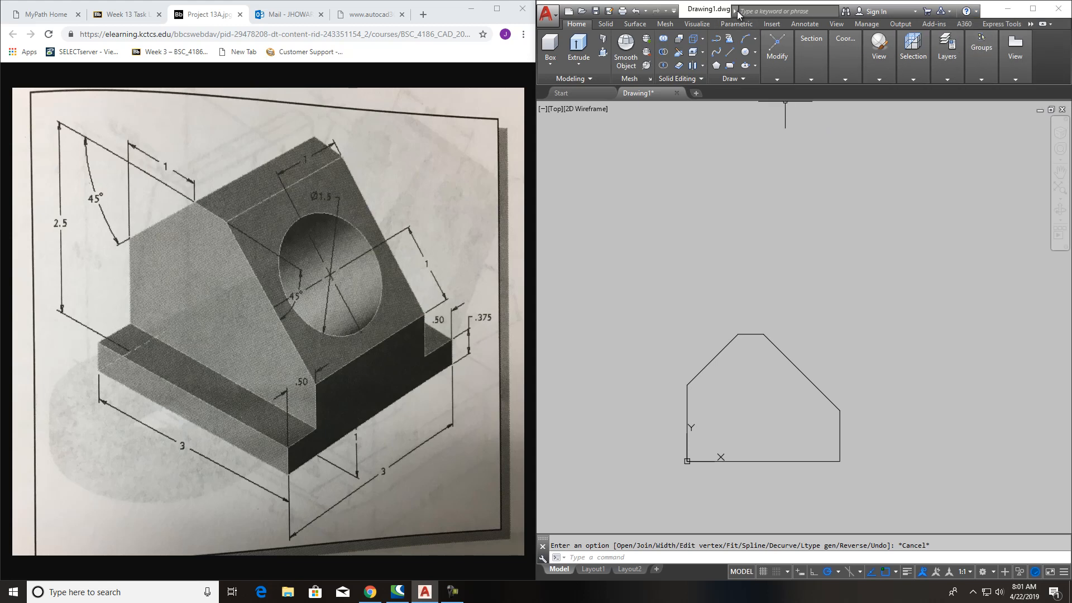
left_click(1033, 8)
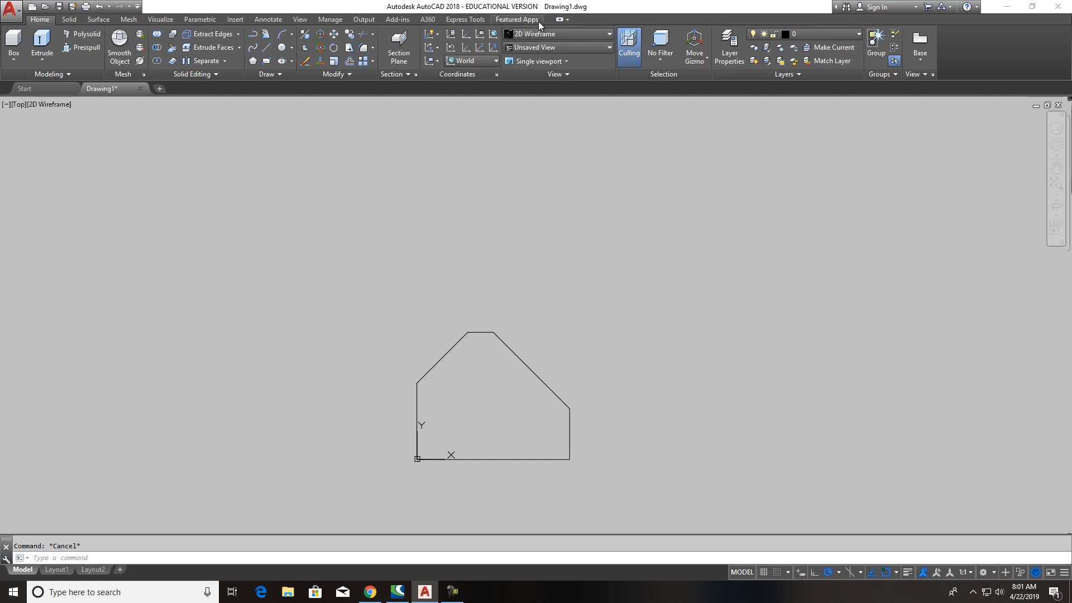
left_click(138, 7)
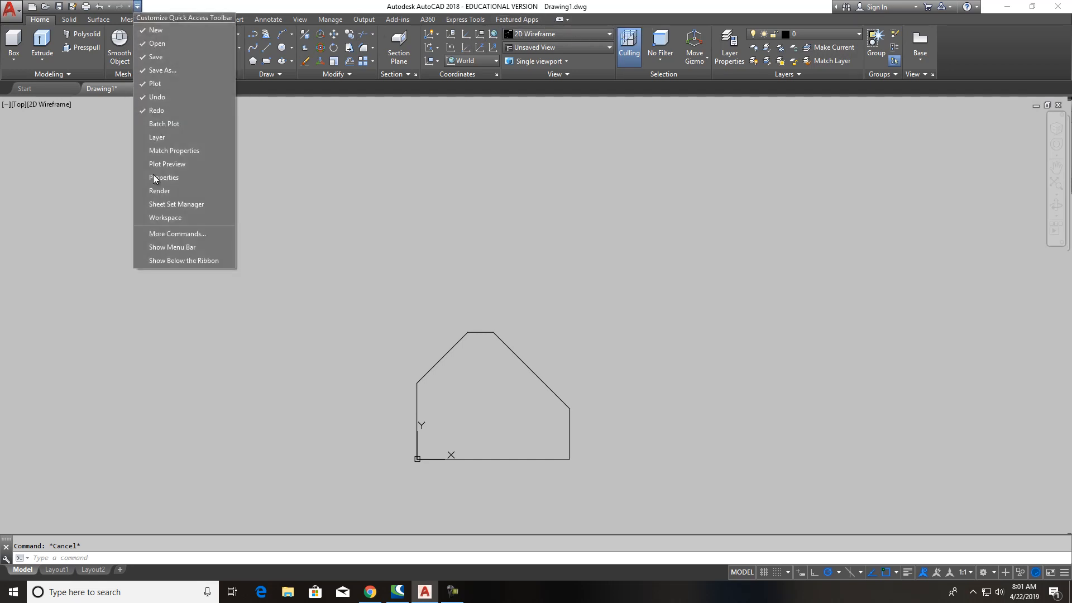
left_click(182, 250)
Step: Display the UCS and View toolbars above the drawing area
left_click(178, 18)
mouse_move(257, 57)
mouse_move(406, 58)
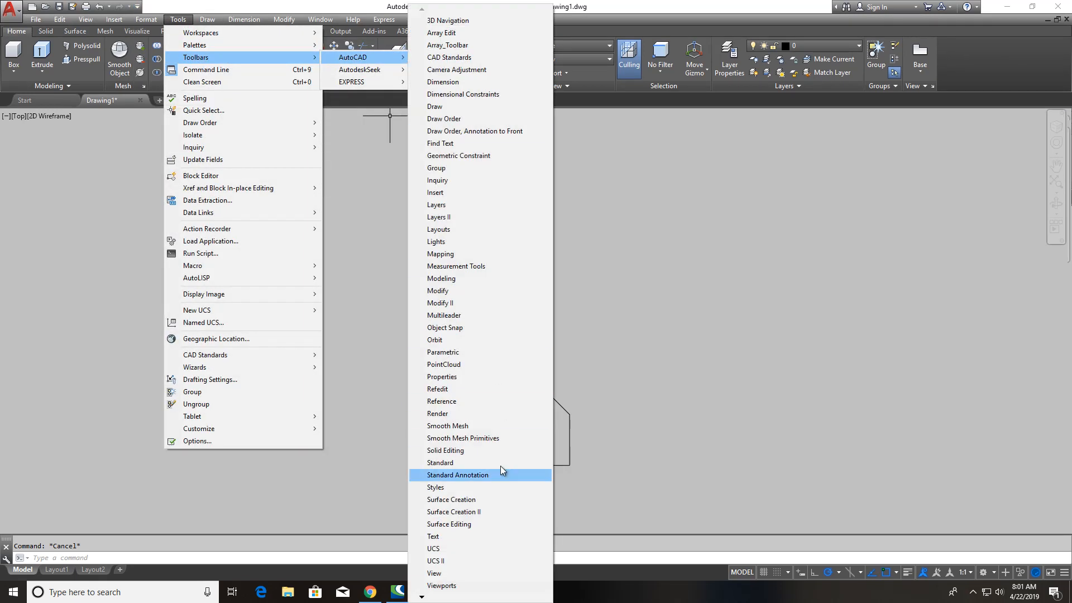
left_click(441, 551)
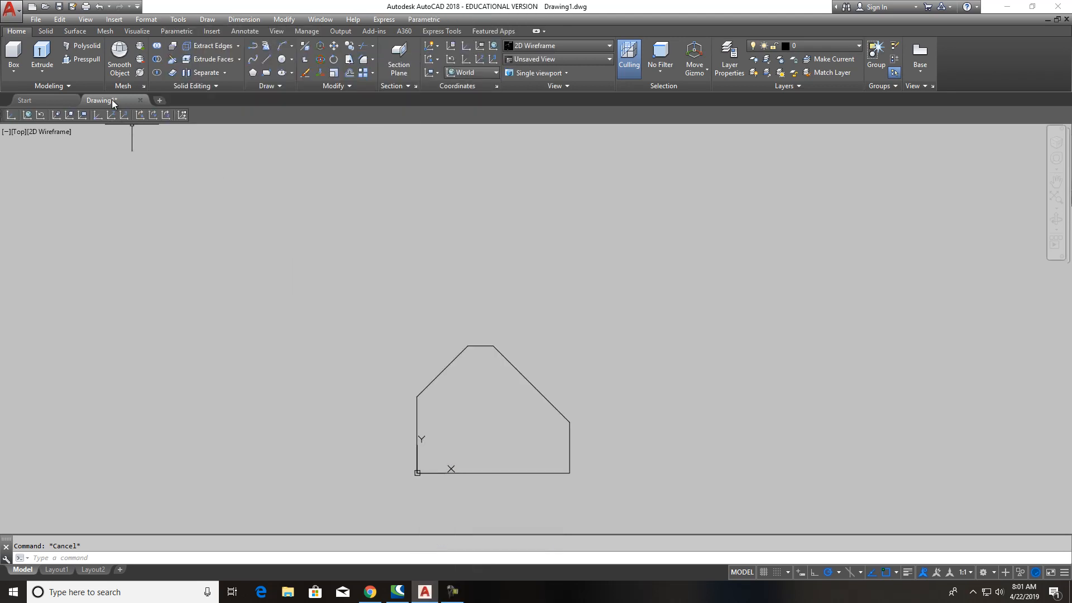
left_click(178, 19)
mouse_move(252, 60)
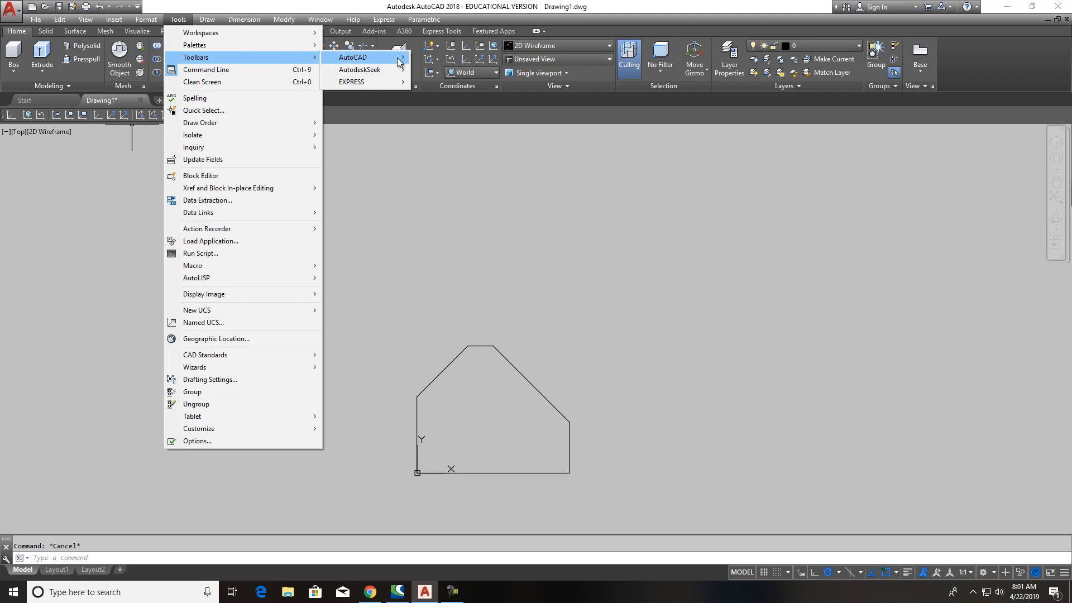
mouse_move(397, 60)
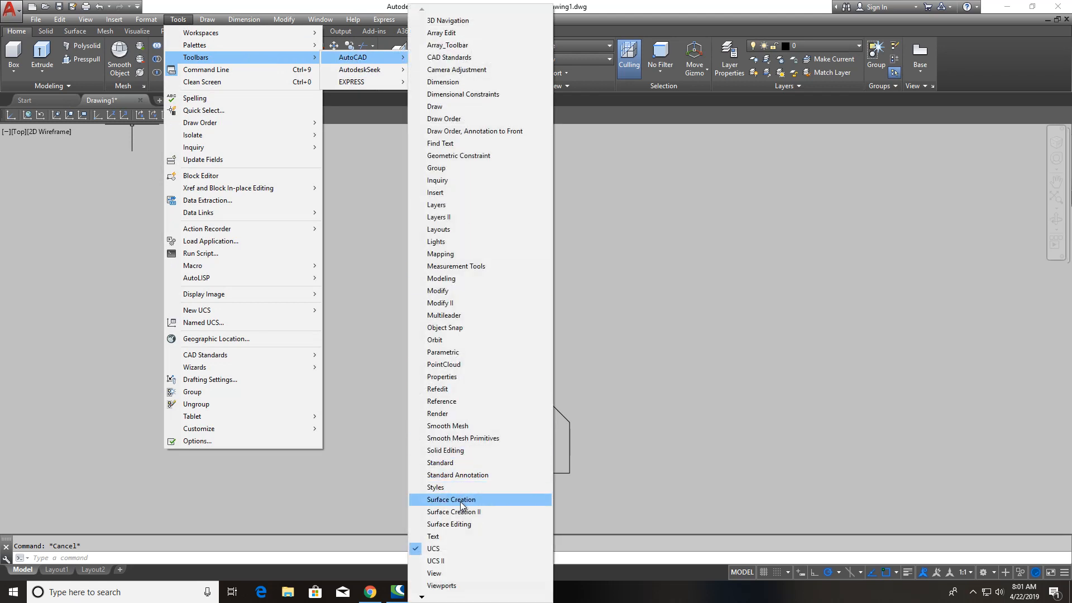
left_click(456, 585)
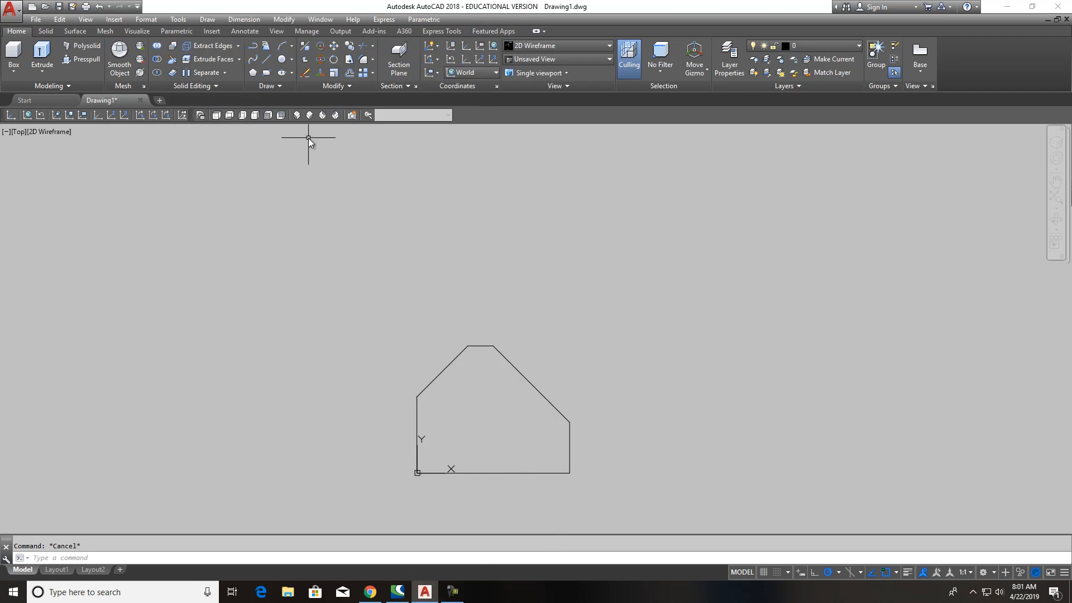
Step: Switch the drawing to the SE Isometric view
left_click(316, 112)
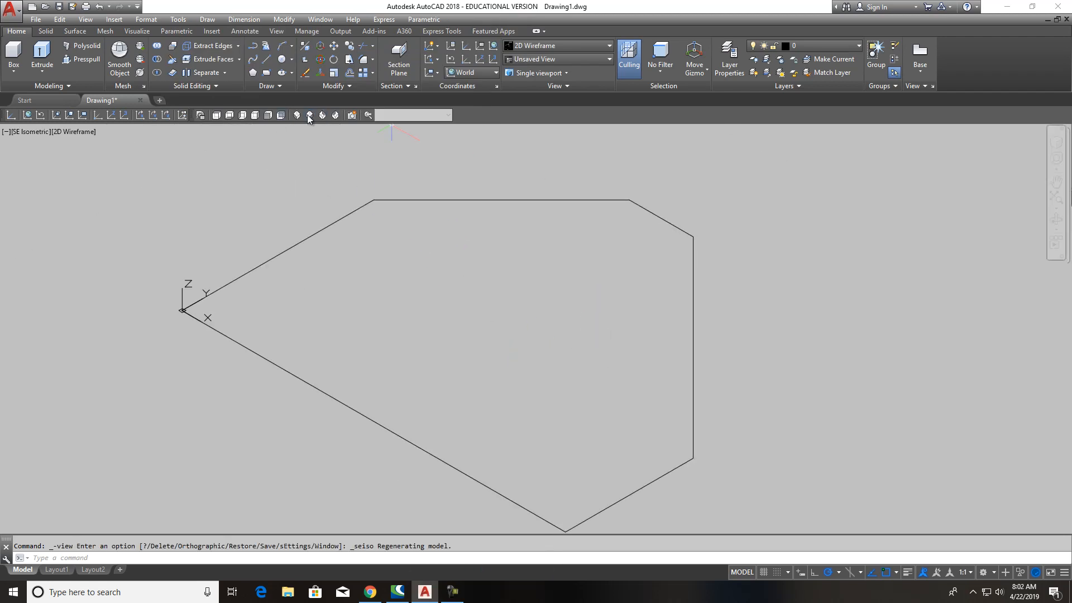
scroll(449, 302, "up", 2)
scroll(458, 298, "down", 5)
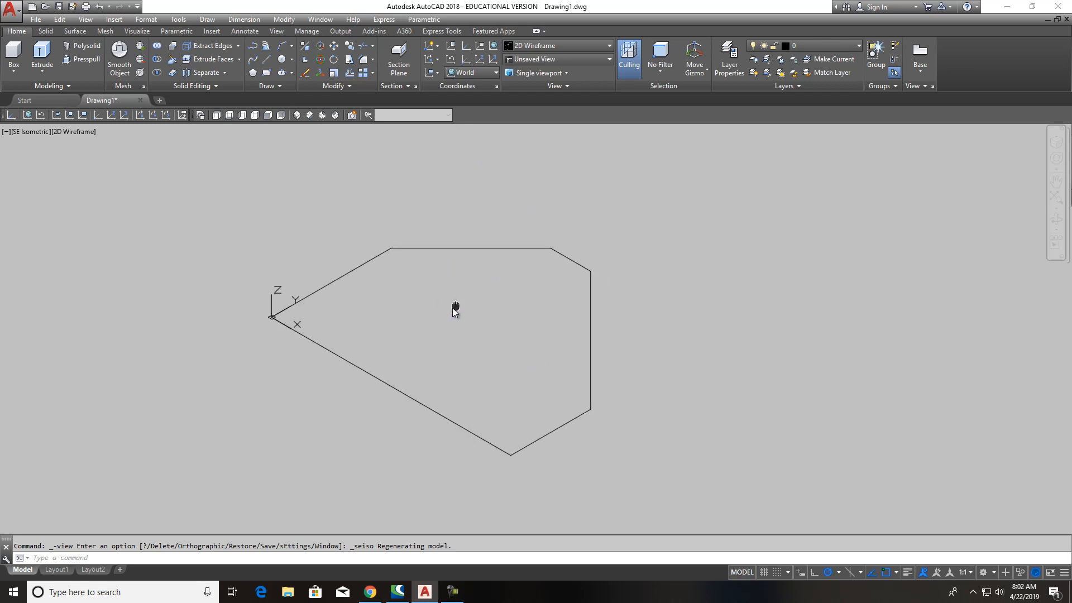
left_click(41, 70)
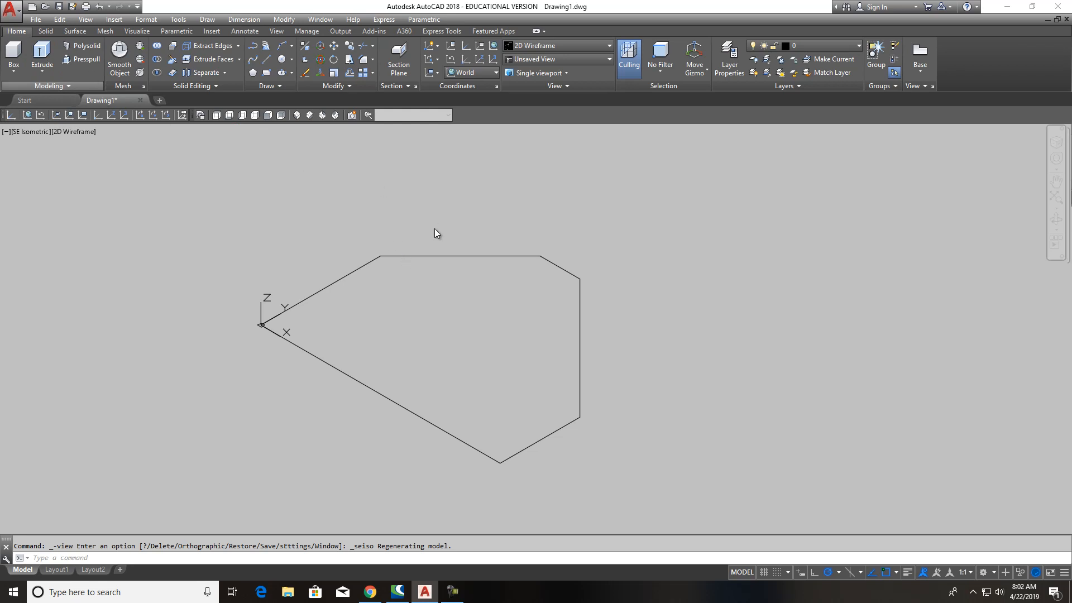
left_click(390, 314)
left_click(375, 253)
right_click(352, 247)
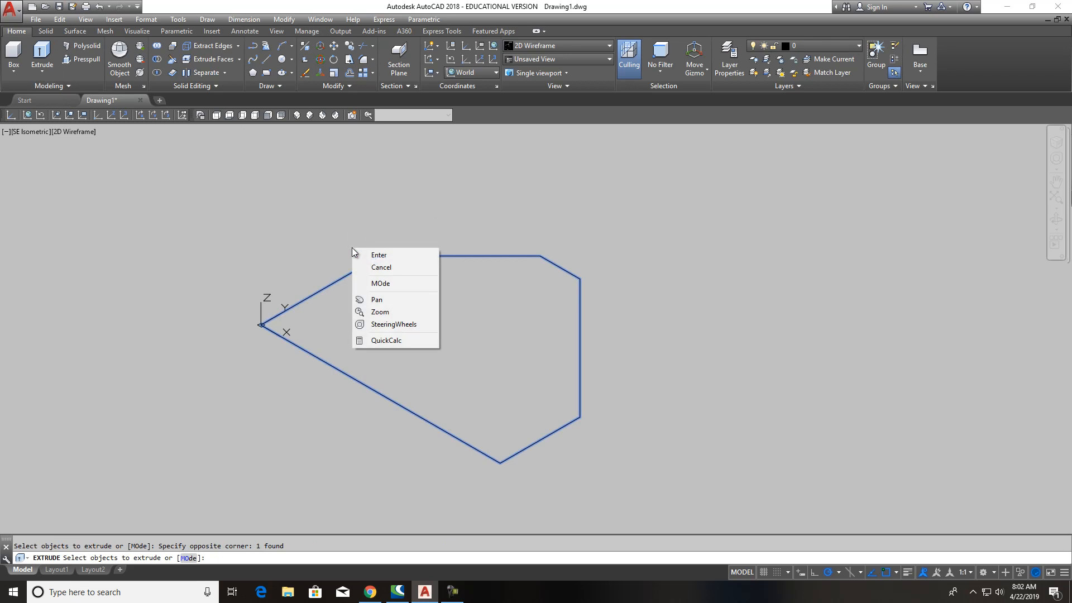
left_click(386, 252)
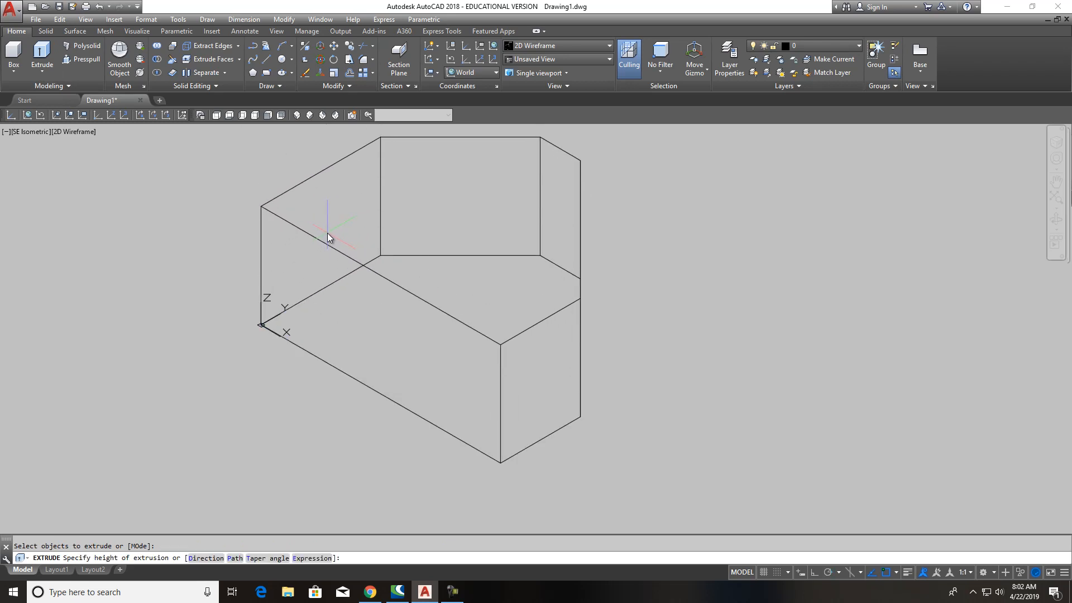
Step: Restore the maximized drawing window so it sits beside the Project 13A reference picture
left_click(1033, 6)
key("Escape")
left_click_drag(780, 25, 1071, 123)
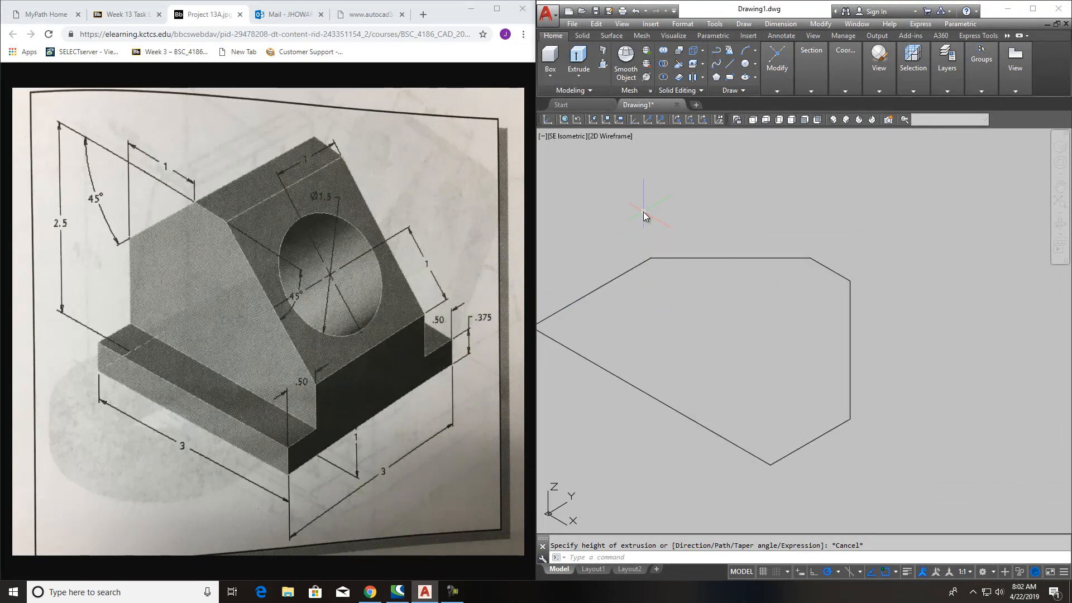
type("3do")
key("Return")
scroll(676, 264, "down", 2)
key("Escape")
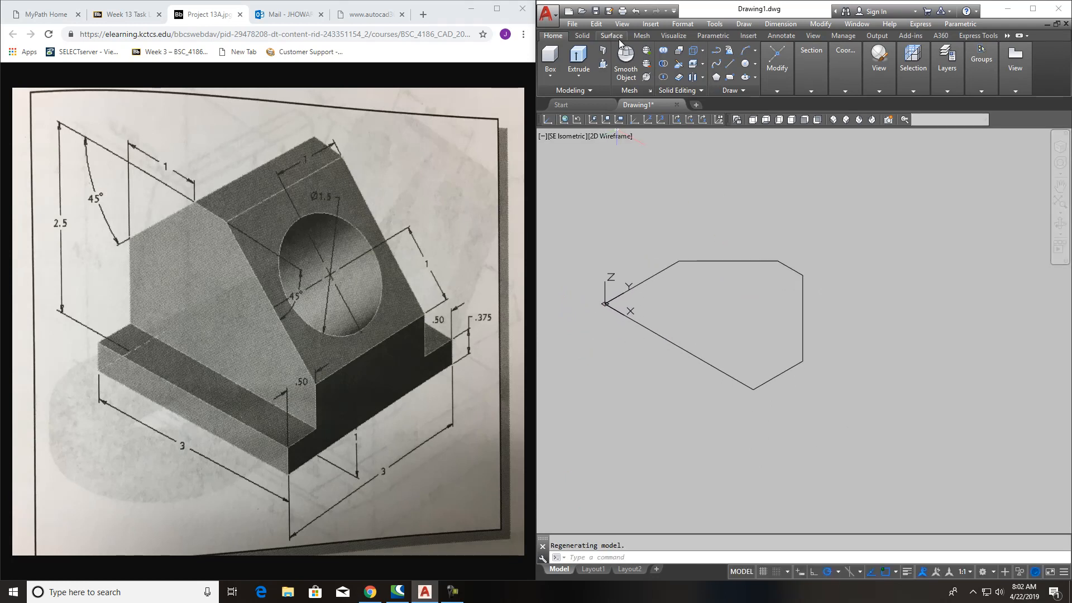
left_click(636, 12)
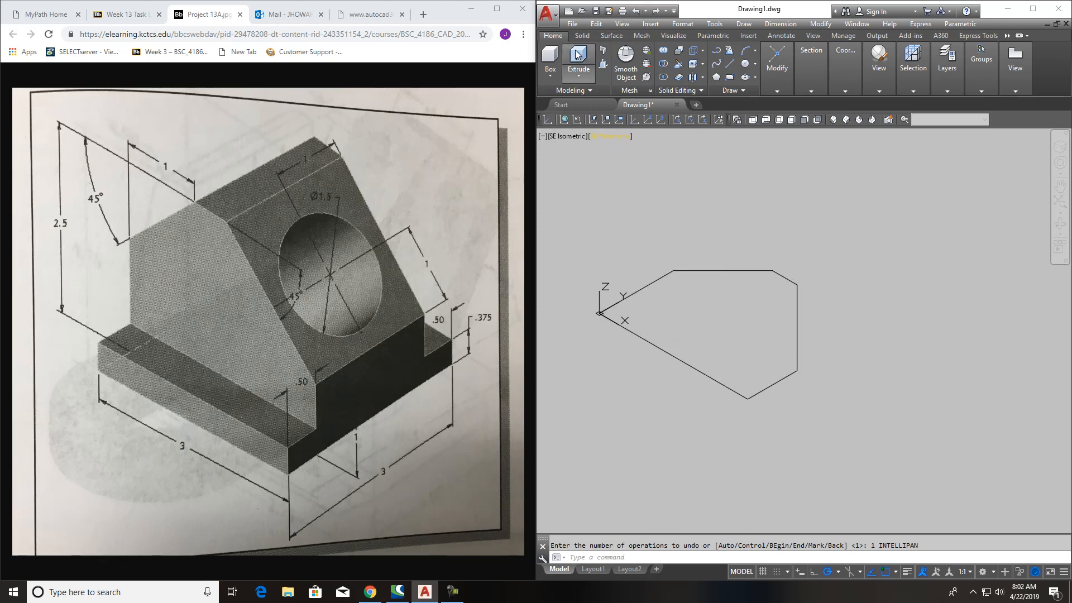
Step: Extrude the closed profile polyline to a height of 3
left_click(580, 76)
left_click(598, 96)
left_click(688, 271)
right_click(681, 277)
left_click(700, 275)
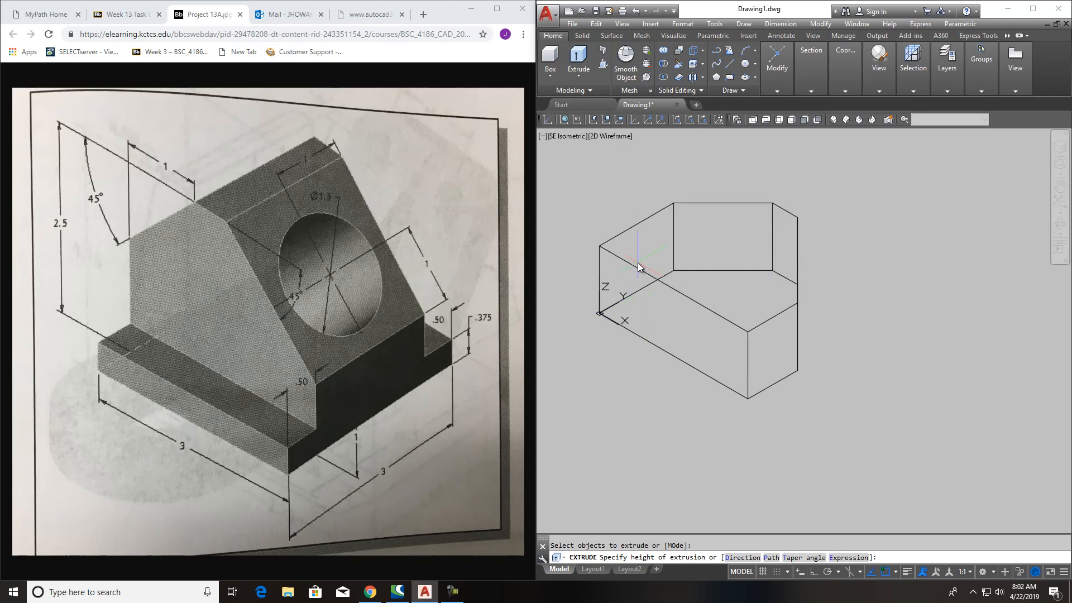
type("3")
key("Return")
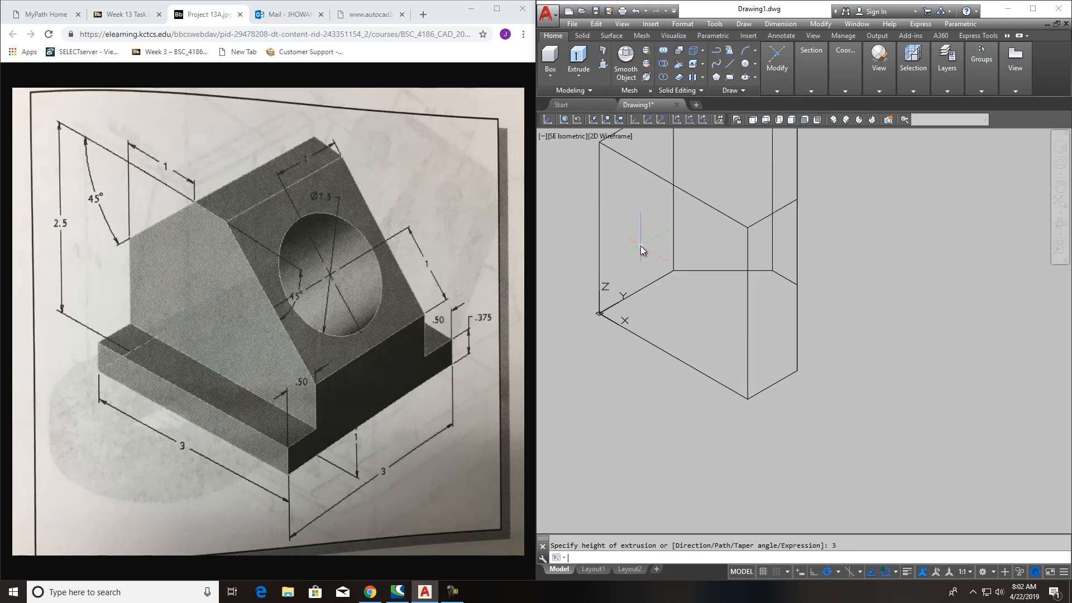
key("Escape")
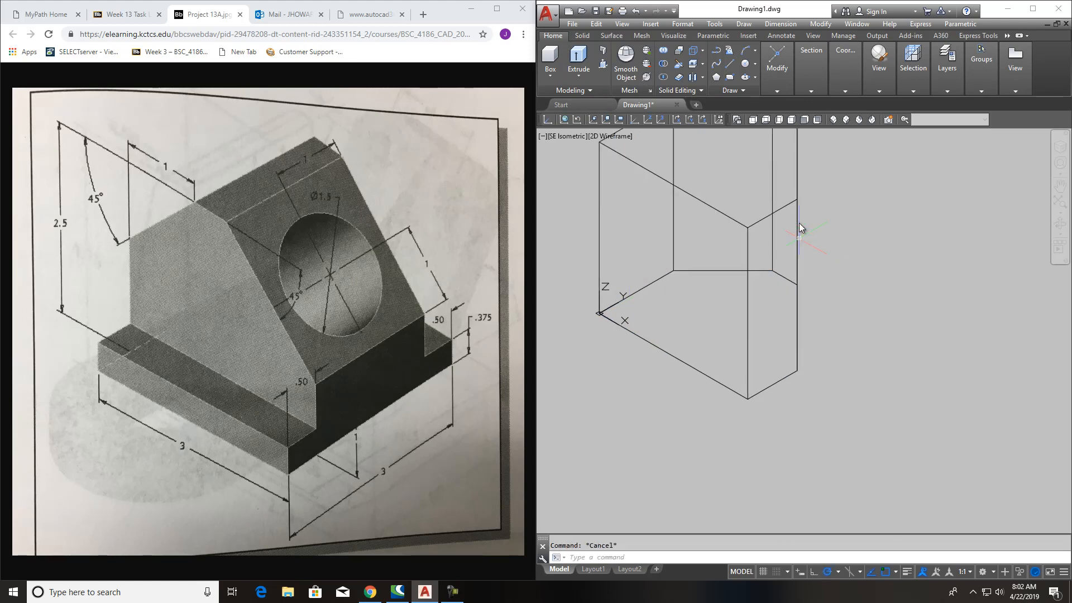
Step: Display the Orbit toolbar above the drawing area
left_click(711, 25)
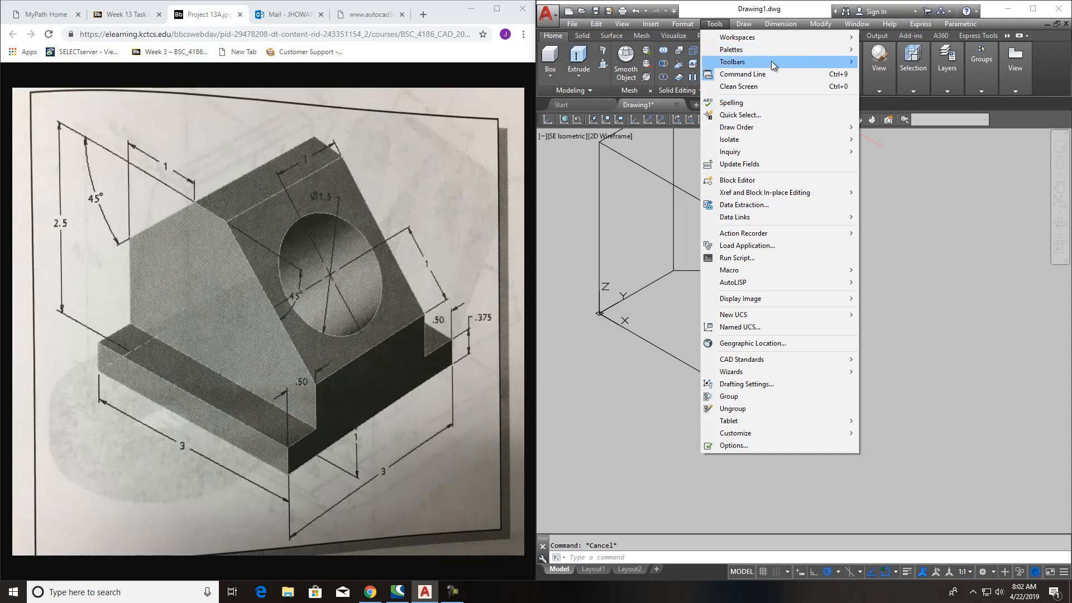
mouse_move(766, 63)
mouse_move(893, 63)
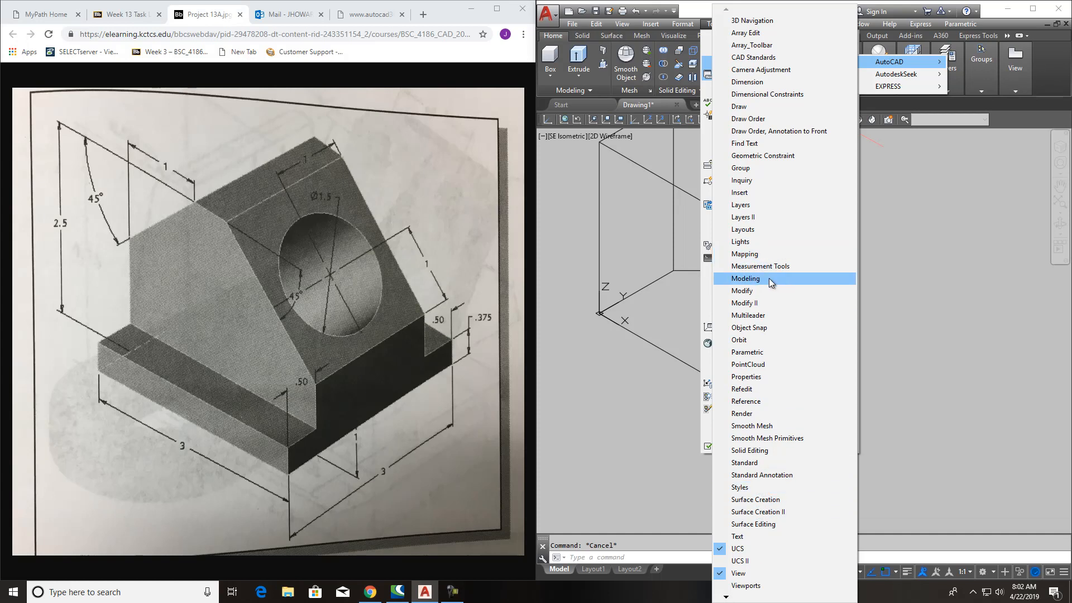
left_click(757, 340)
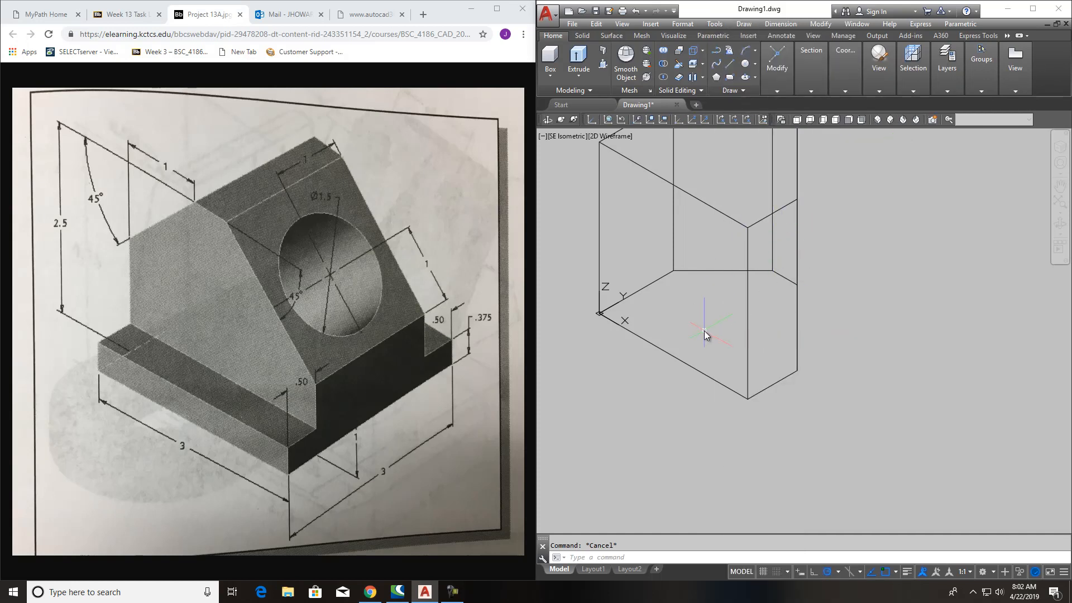
Step: Free-orbit the extruded block to an angle like the reference picture and apply the Conceptual visual style
scroll(708, 337, "up", 2)
scroll(709, 335, "down", 4)
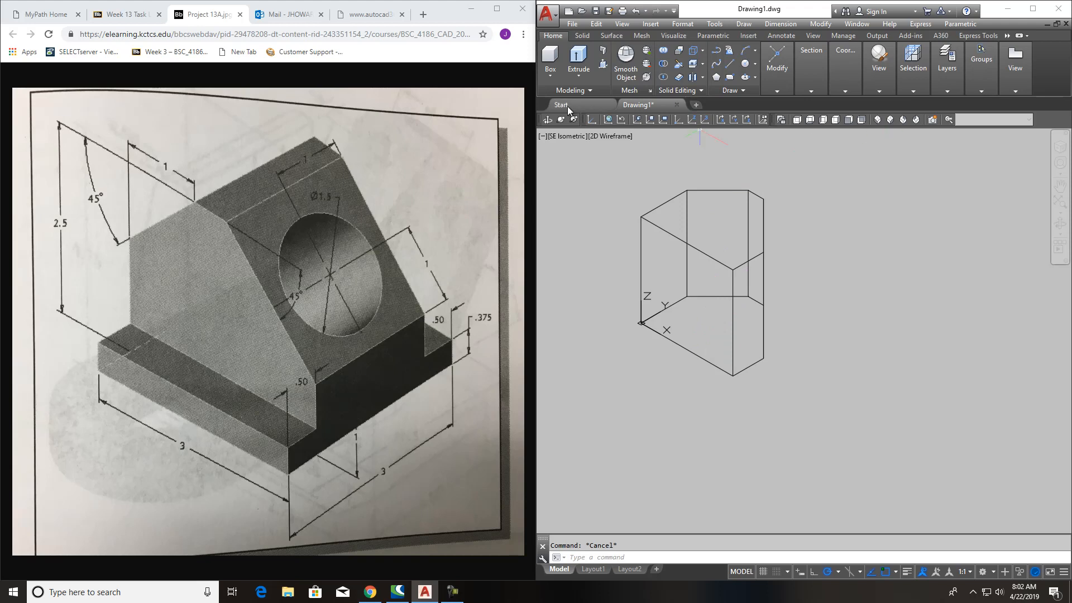
left_click(561, 120)
left_click_drag(717, 256, 761, 297)
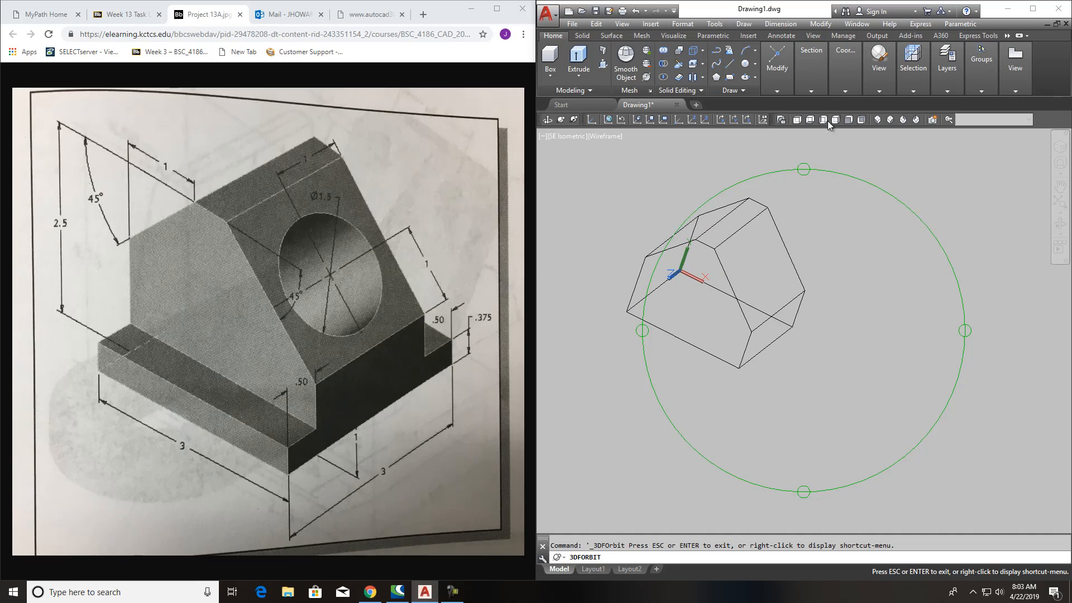
left_click(805, 62)
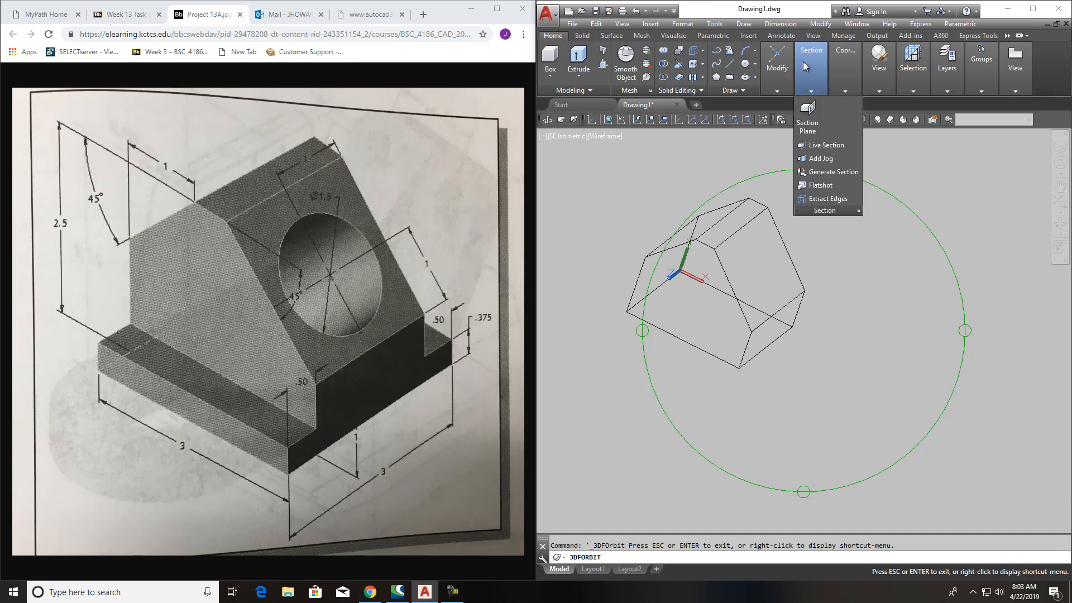
left_click(814, 35)
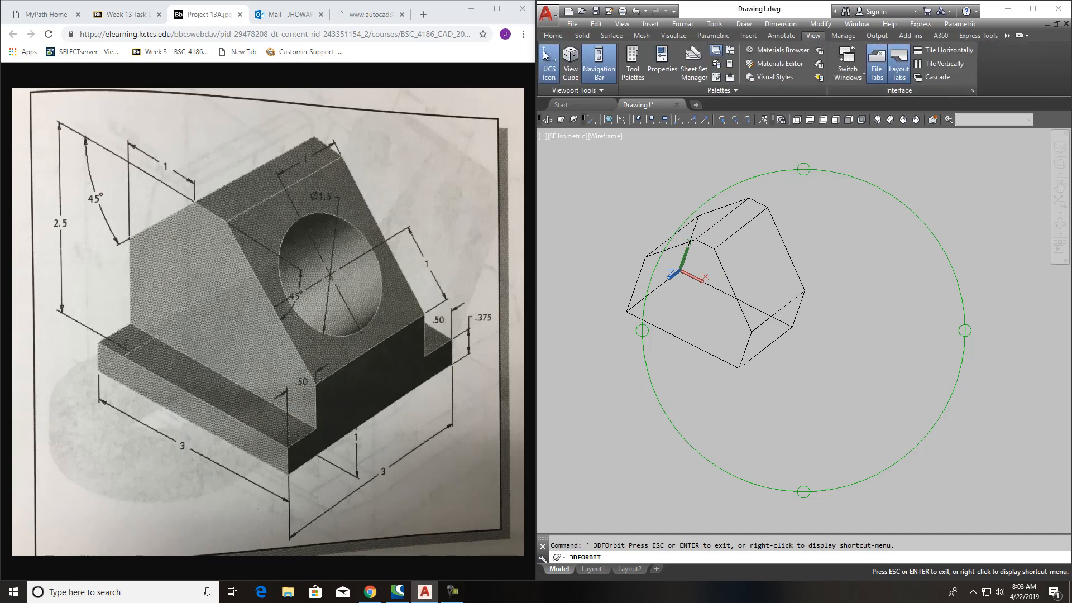
left_click(553, 36)
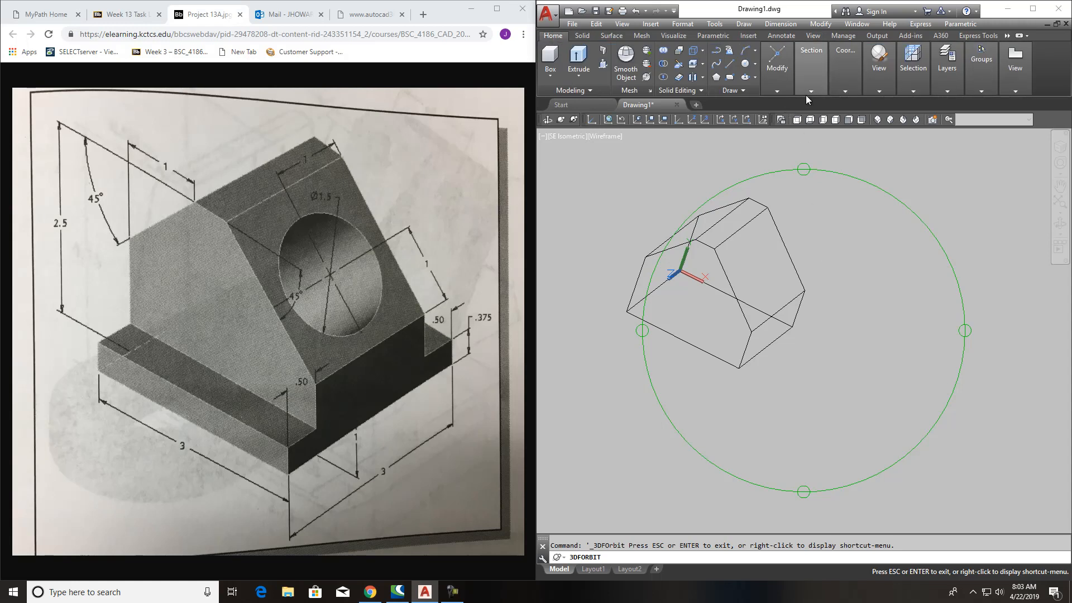
mouse_move(838, 90)
mouse_move(880, 86)
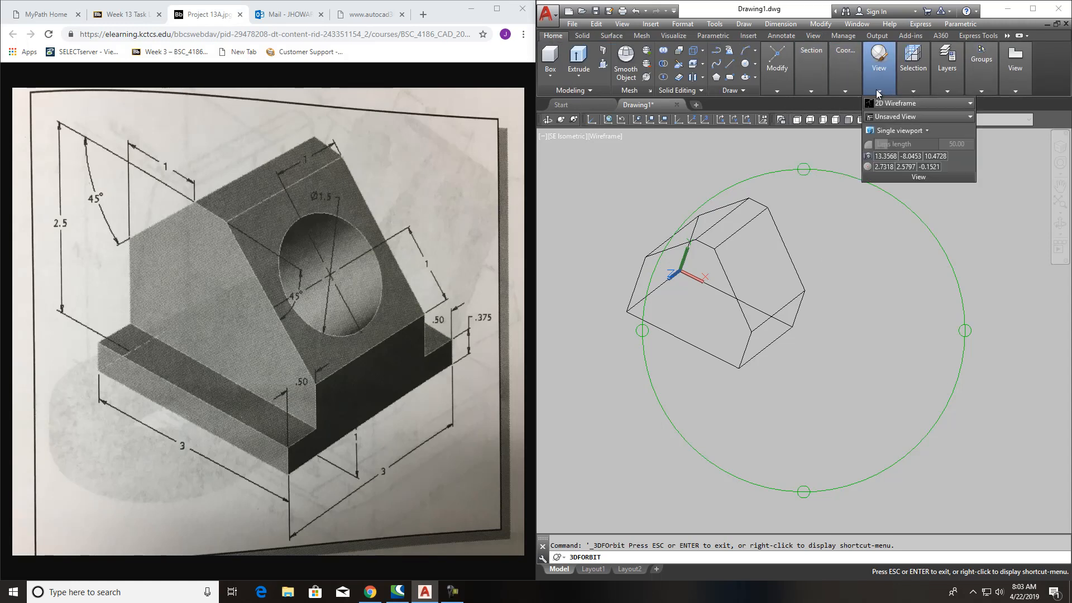
left_click(933, 104)
left_click(926, 132)
key("Escape")
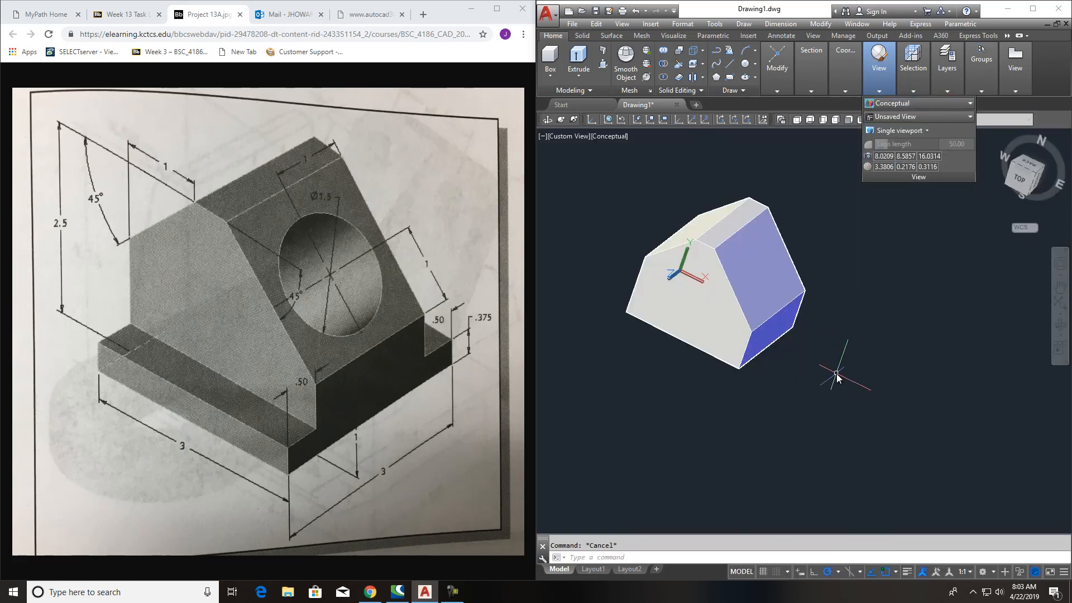
Step: Orbit the block, face its Right view and rotate that view a quarter turn so the base lies horizontal
left_click(563, 119)
left_click_drag(765, 346, 707, 344)
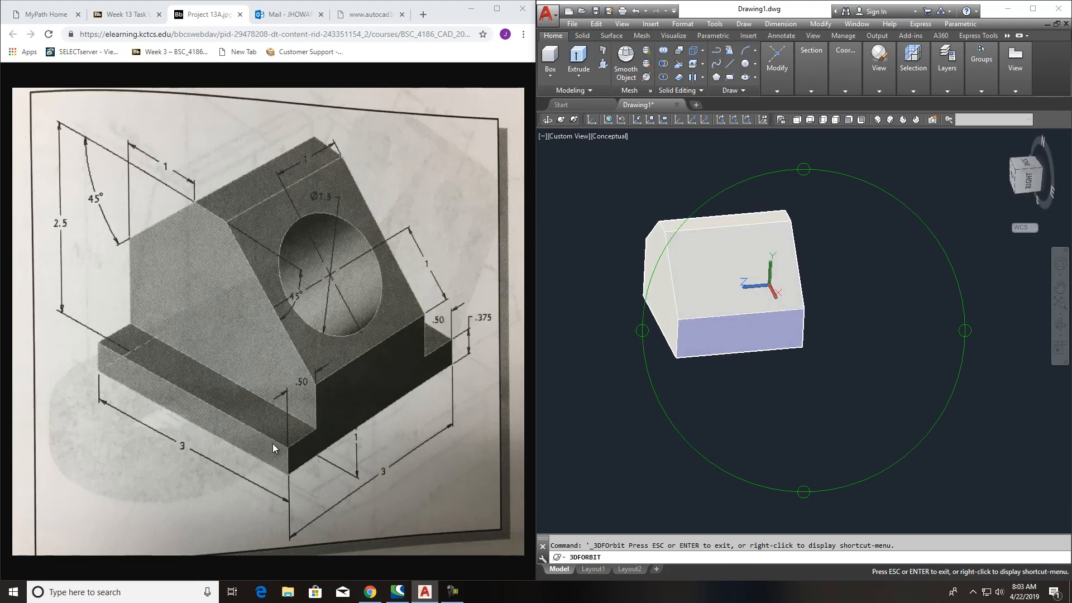
key("Escape")
left_click(1028, 179)
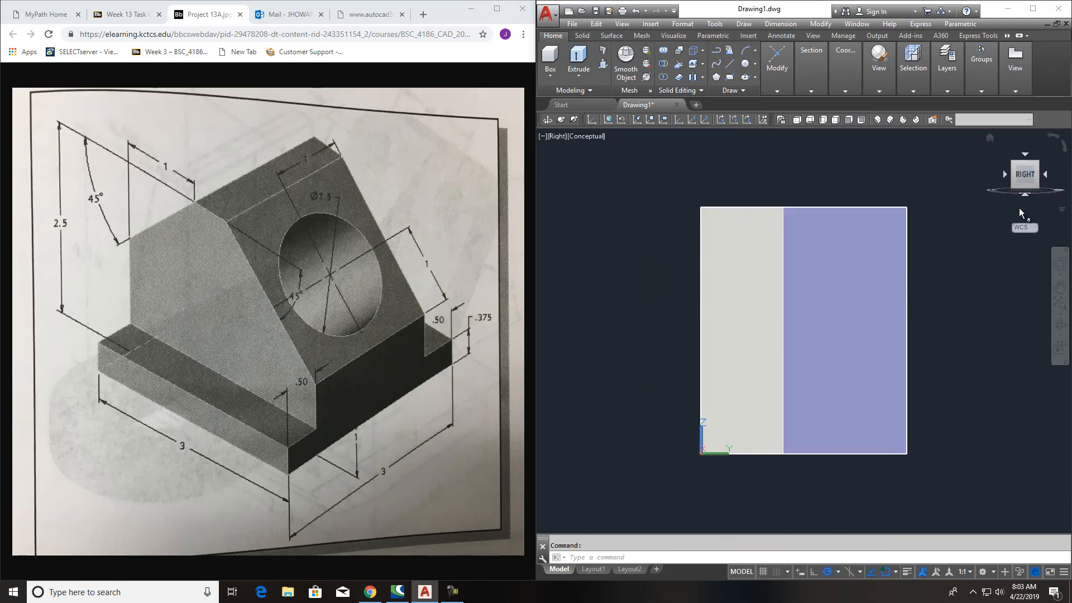
left_click(1049, 138)
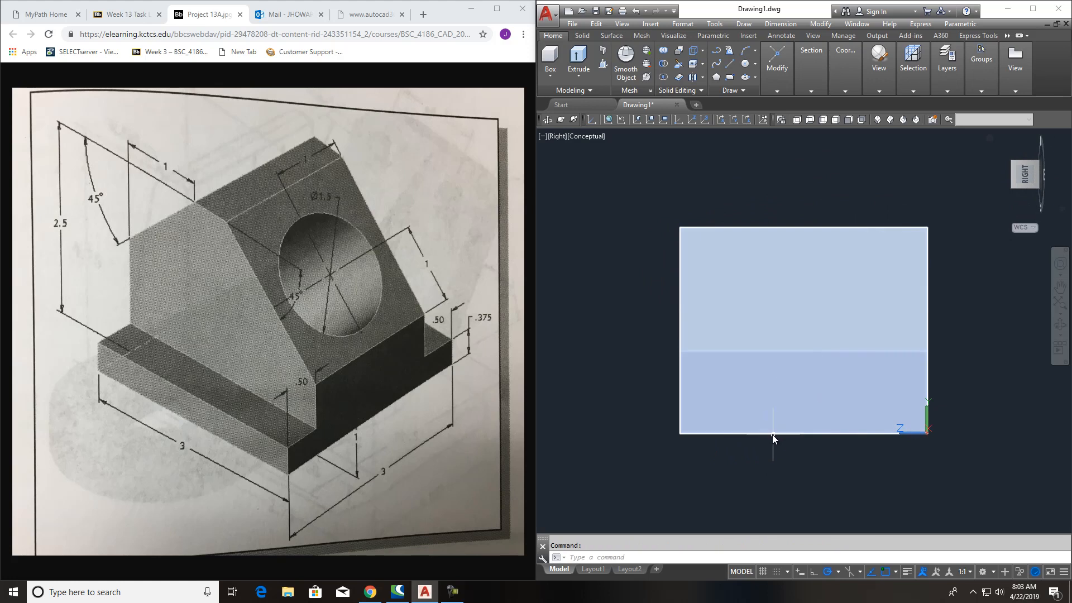
Step: Try the preset orthographic views of the block and settle on the Left view, with free space around the solid
left_click(796, 120)
left_click(810, 119)
left_click(823, 120)
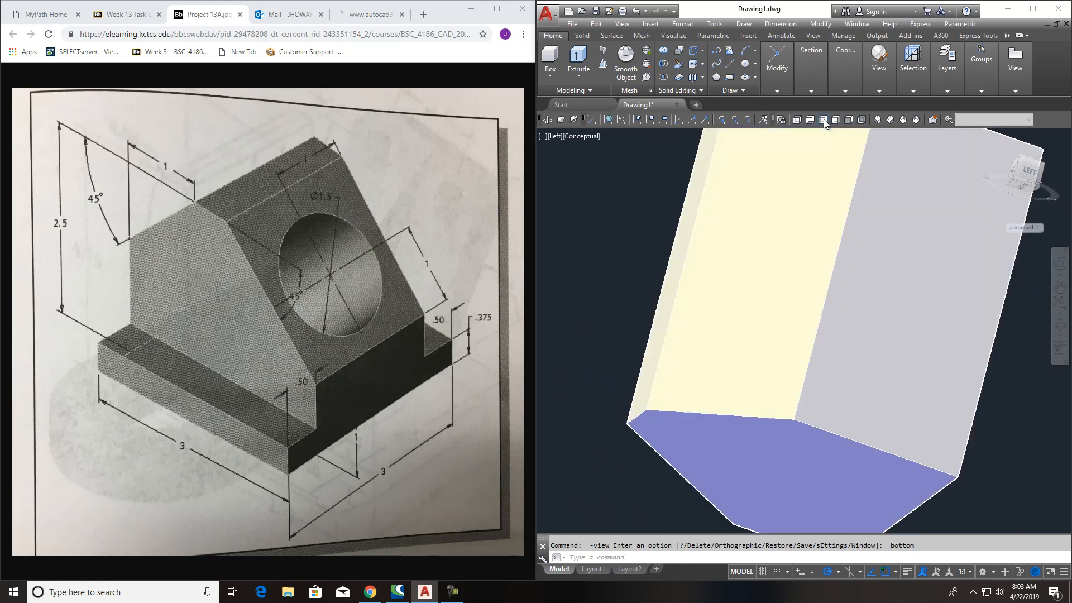
left_click(842, 120)
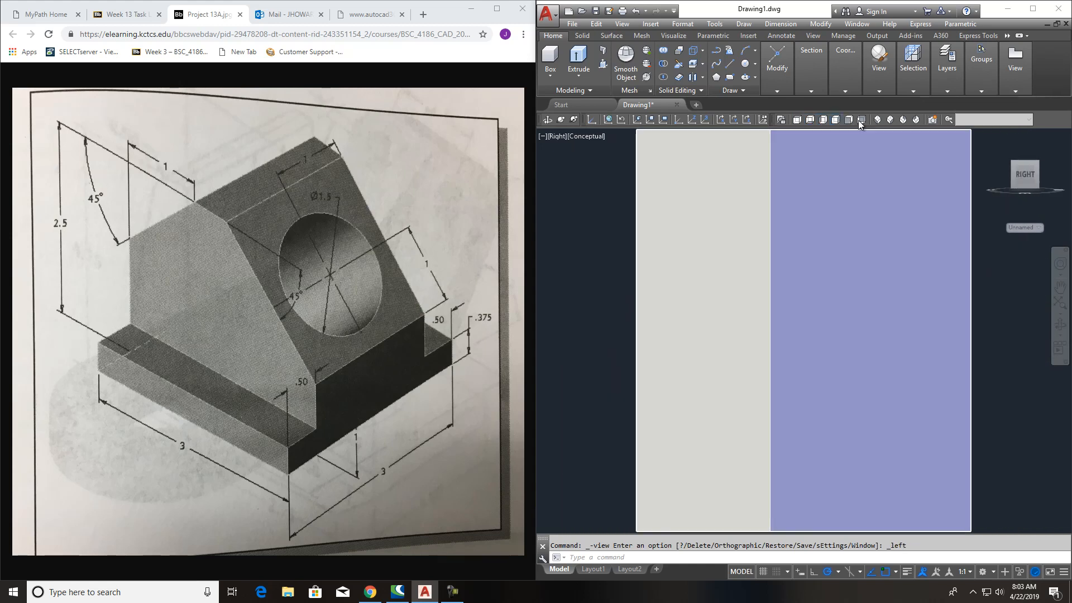
left_click(797, 119)
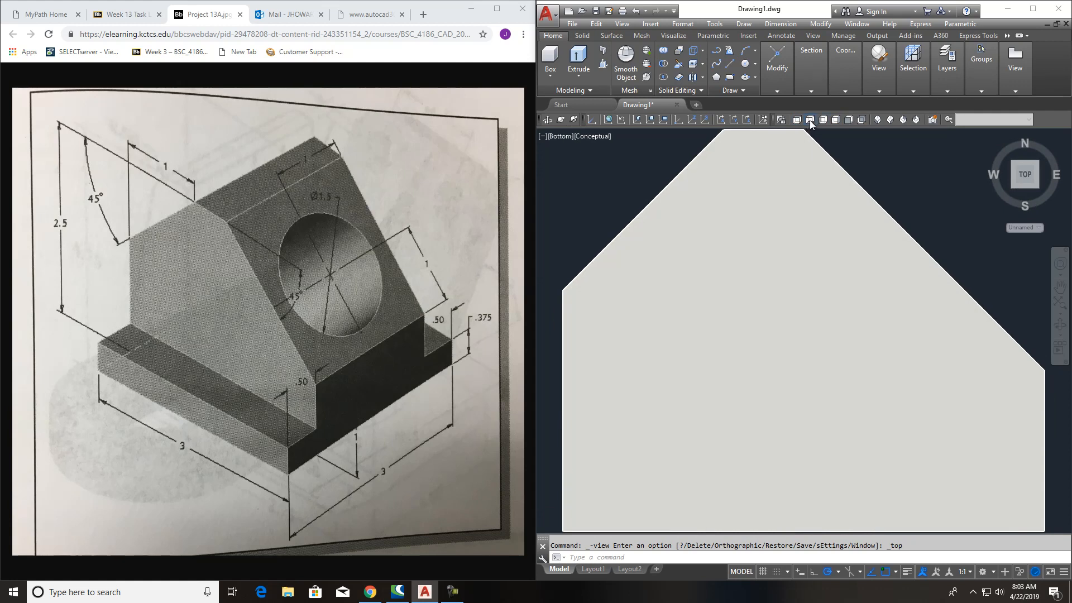
left_click(809, 121)
left_click(818, 121)
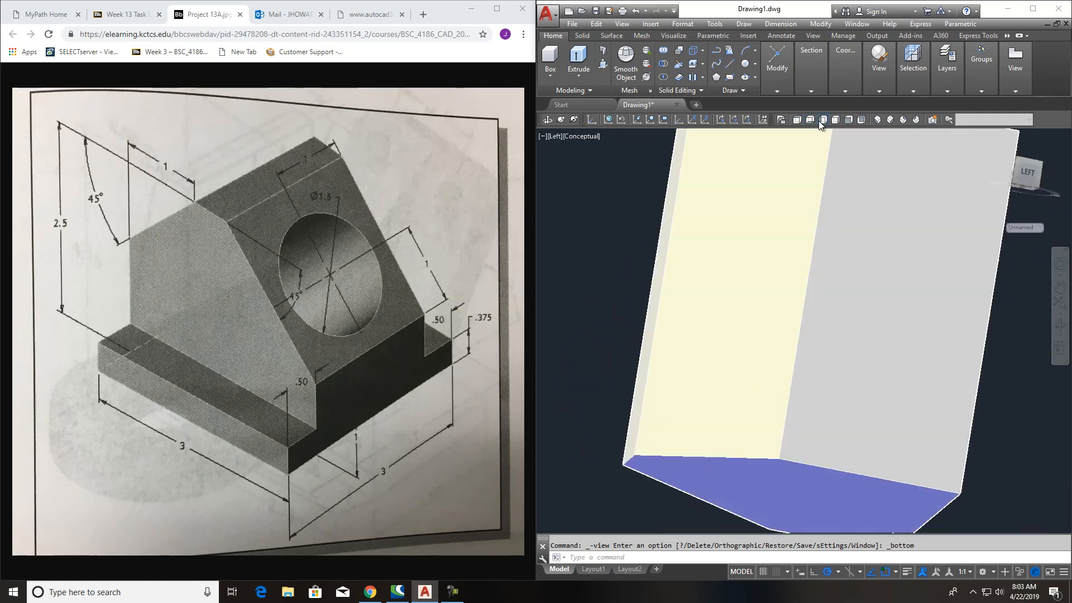
scroll(909, 314, "down", 4)
scroll(909, 314, "up", 5)
scroll(909, 314, "down", 5)
middle_click_drag(914, 430, 776, 433)
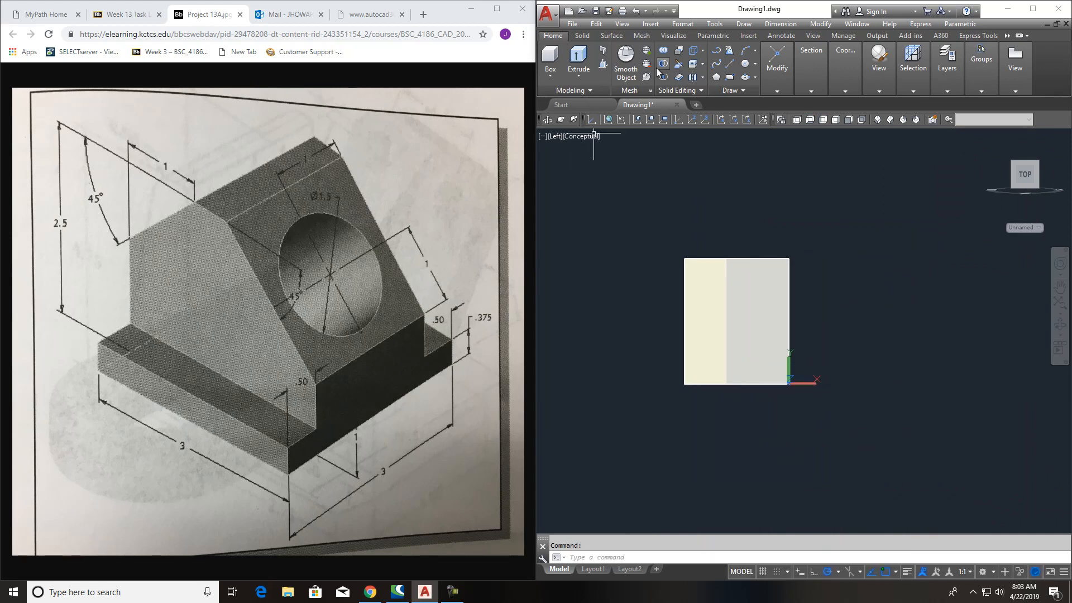
Step: Start a solid box in the free space below the block and orbit to an angled view showing both
left_click(729, 78)
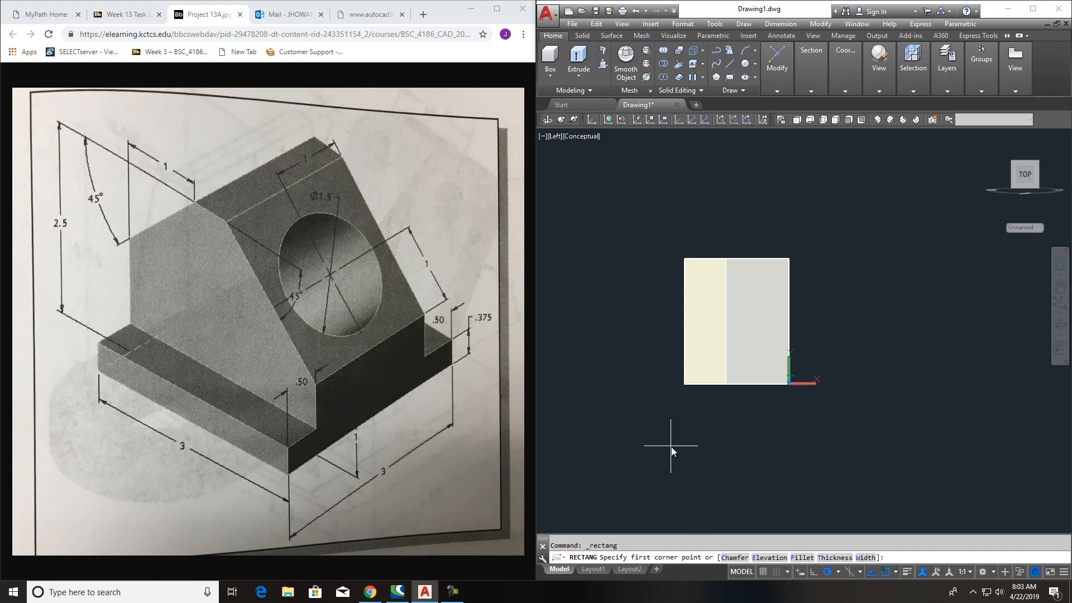
key("Escape")
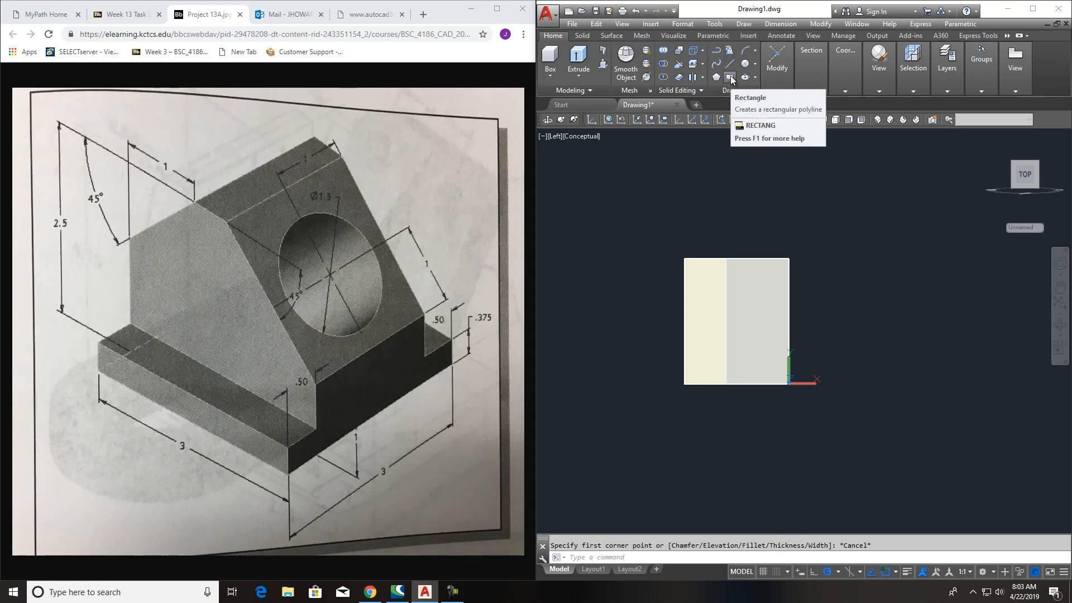
left_click(550, 72)
left_click(564, 97)
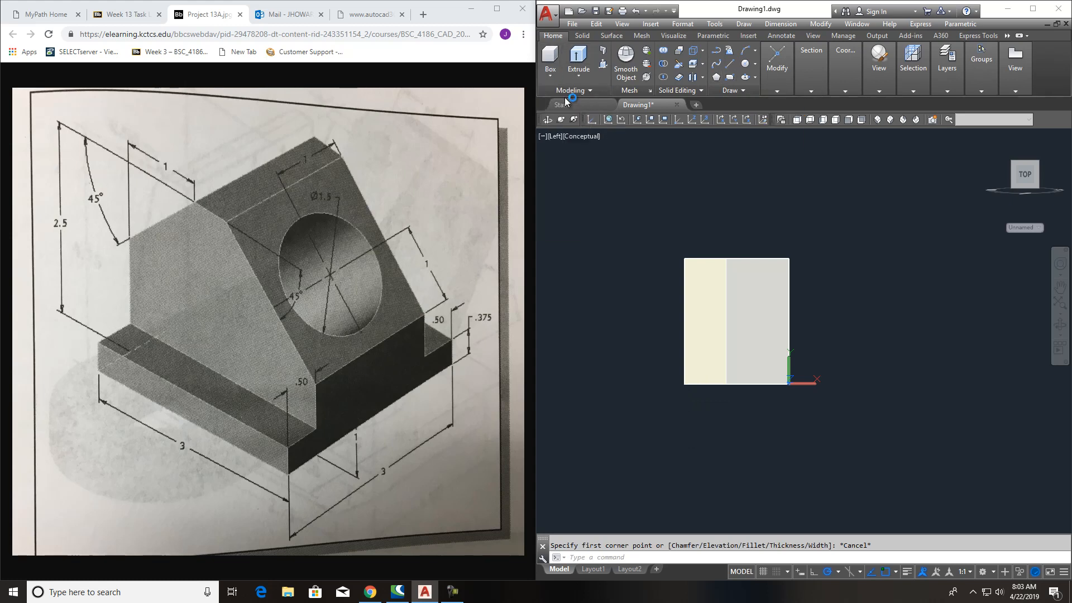
left_click(641, 497)
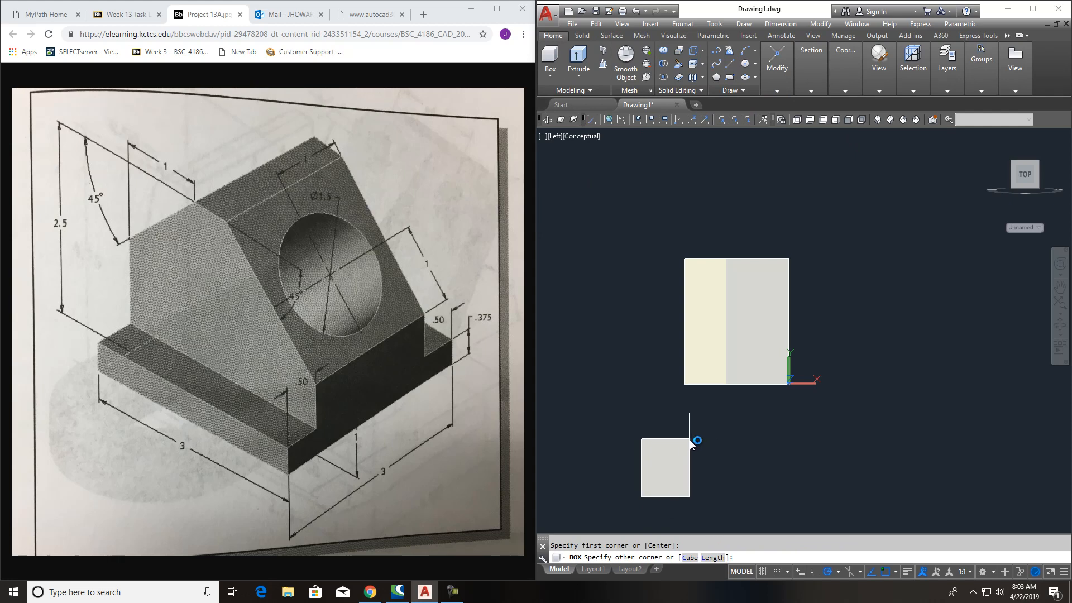
type("@")
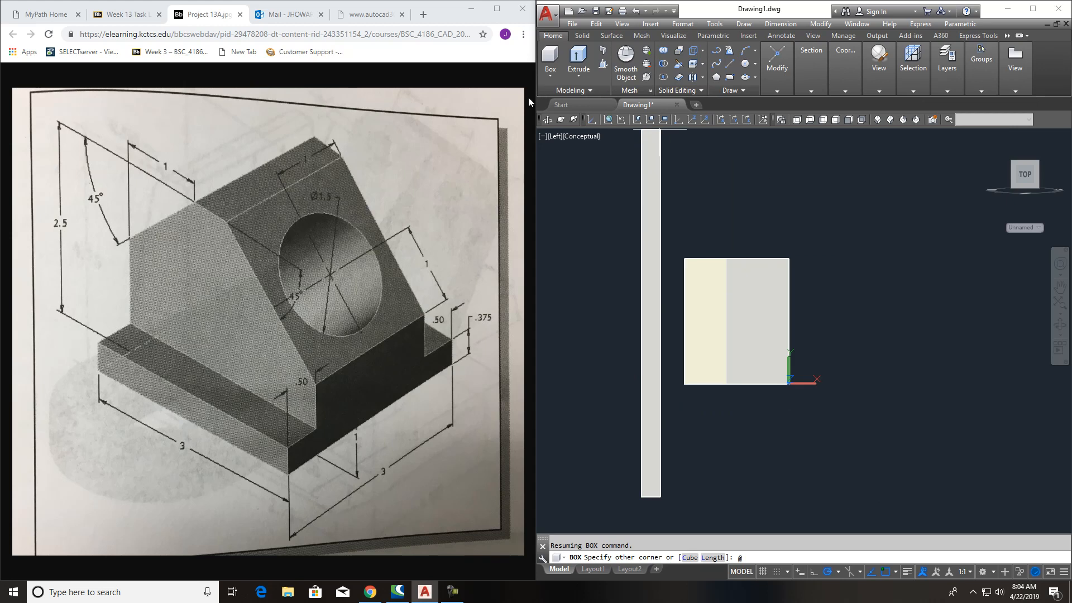
middle_click_drag(718, 417, 782, 370)
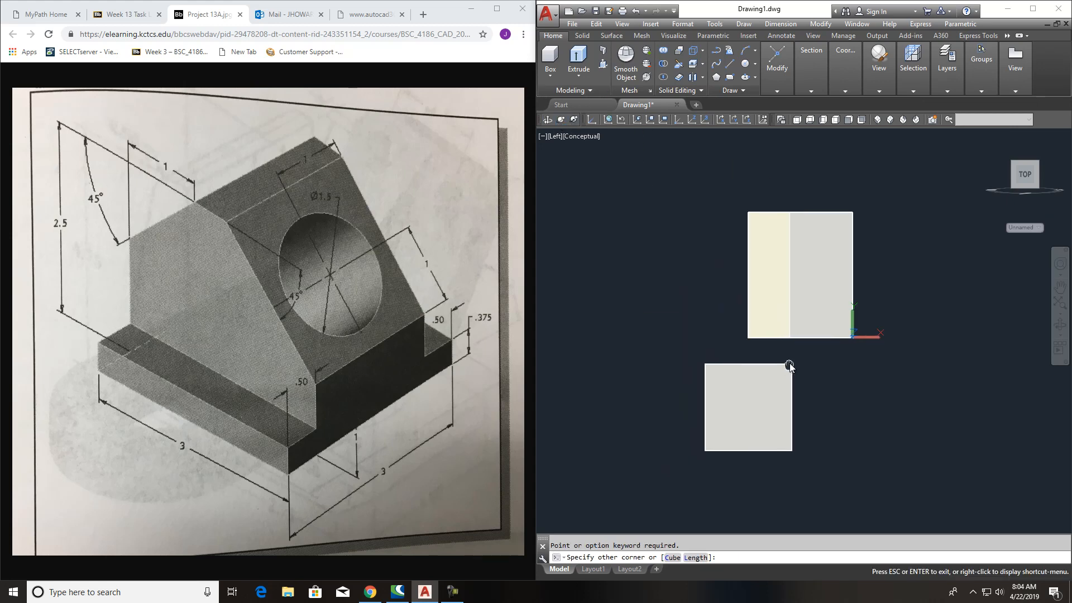
left_click(561, 120)
left_click_drag(691, 303, 882, 236)
left_click_drag(815, 429, 767, 351)
right_click(747, 454)
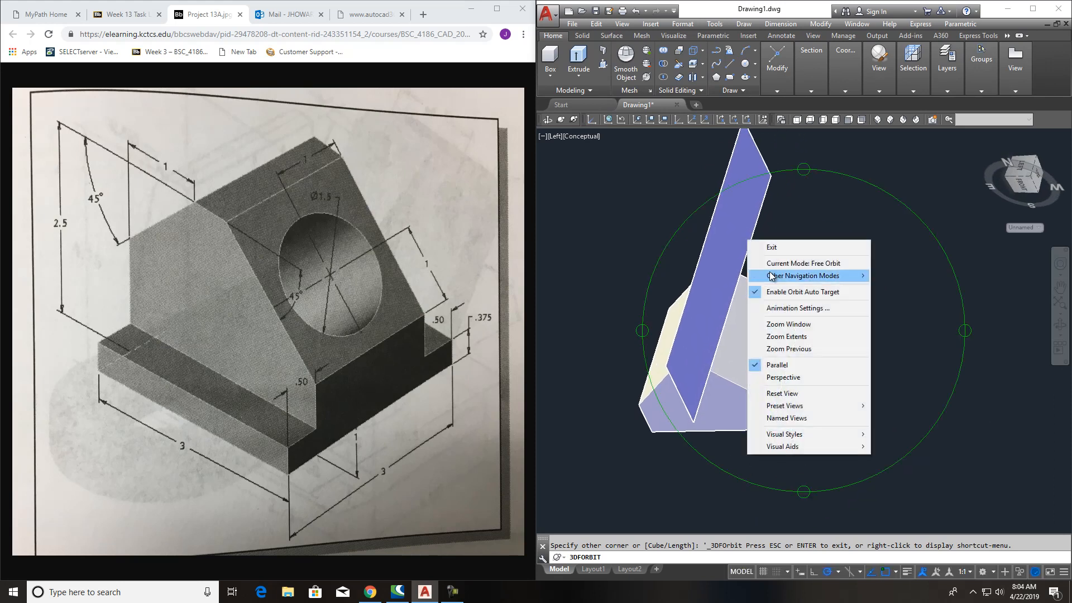
left_click(766, 241)
middle_click_drag(795, 490, 746, 353)
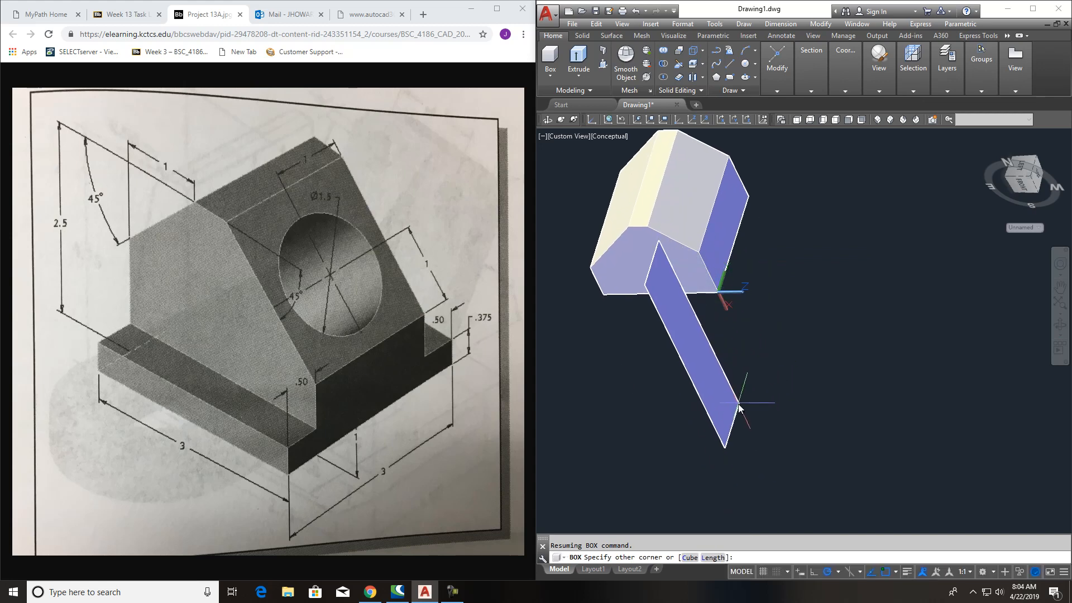
Step: Finish the box by placing its opposite base corner and height freehand, making it much larger than the block
left_click(747, 407)
middle_click_drag(616, 462, 825, 426)
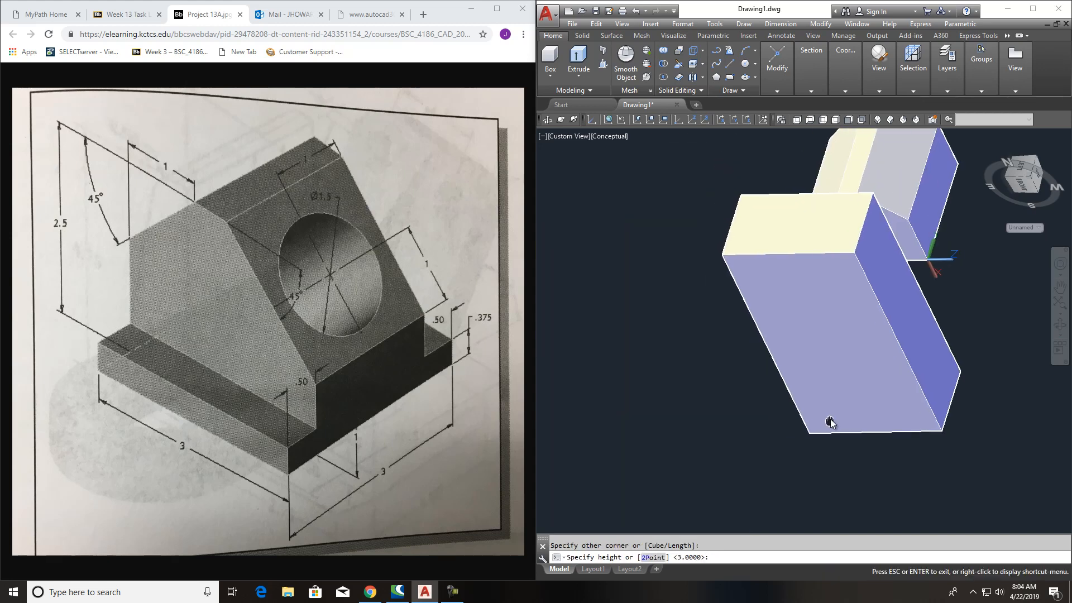
left_click(651, 420)
scroll(797, 412, "down", 3)
key("Escape")
scroll(900, 358, "up", 4)
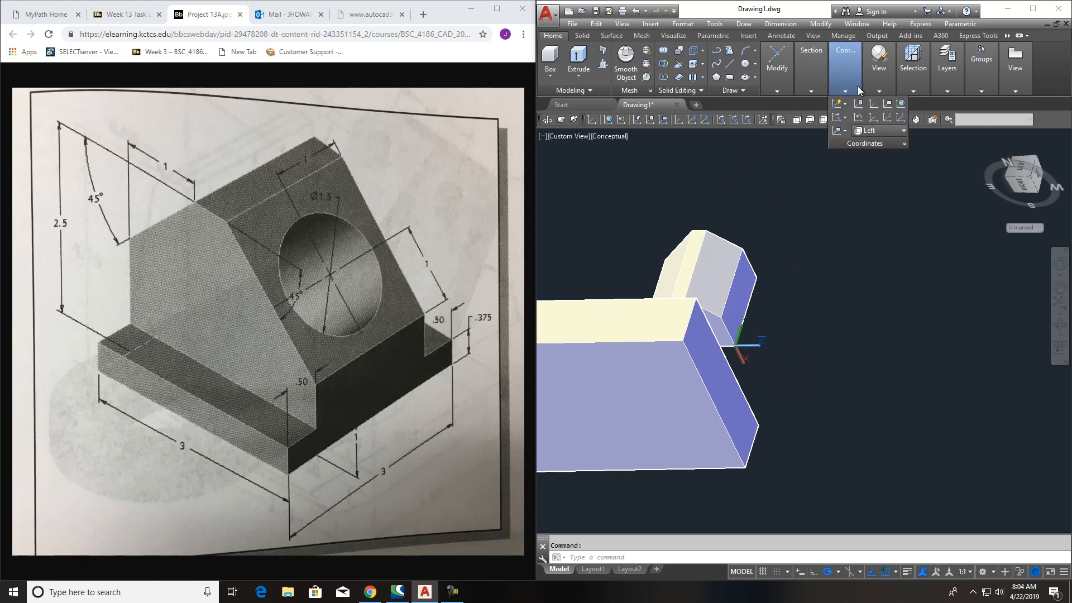
Step: Apply the 2D Wireframe visual style to the model
left_click(880, 84)
left_click(894, 103)
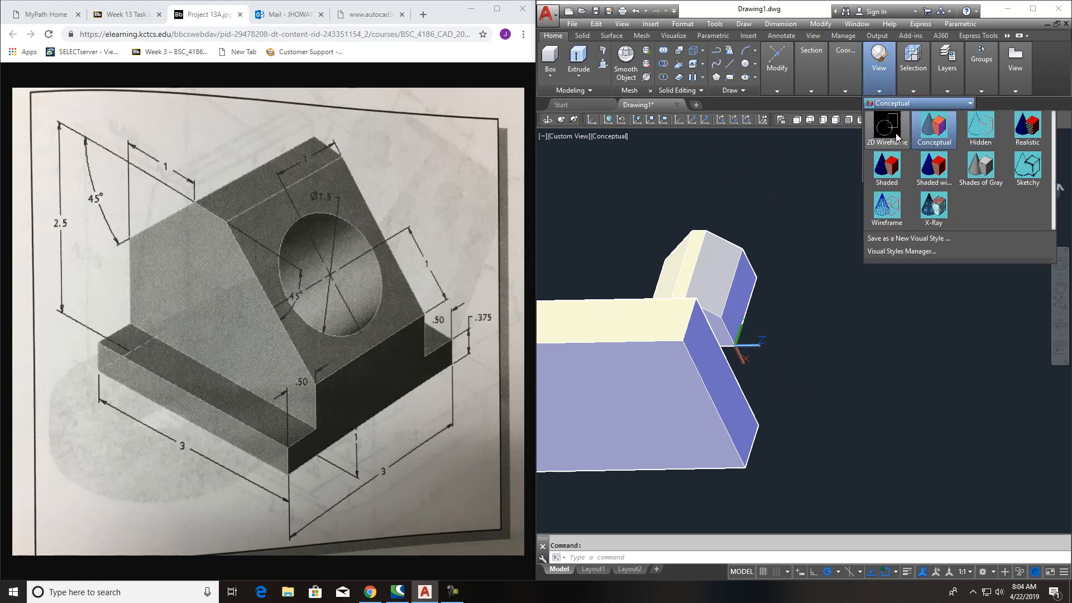
left_click(896, 132)
scroll(705, 393, "up", 5)
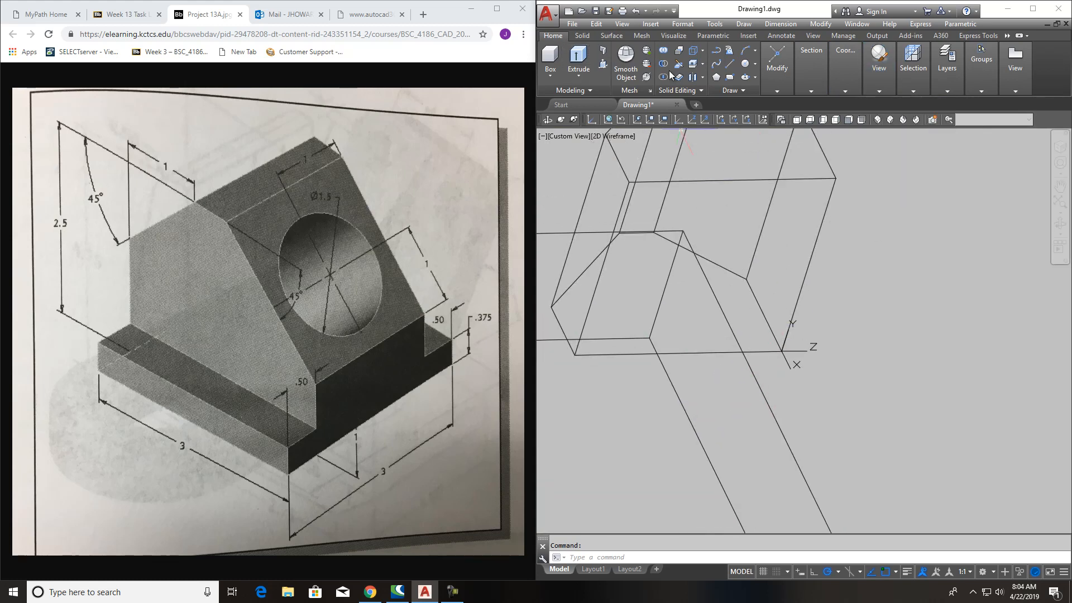
Step: Draw a 0.375 guide line from the block's base corner at the origin along the adjoining upright edge
left_click(730, 64)
left_click(783, 351)
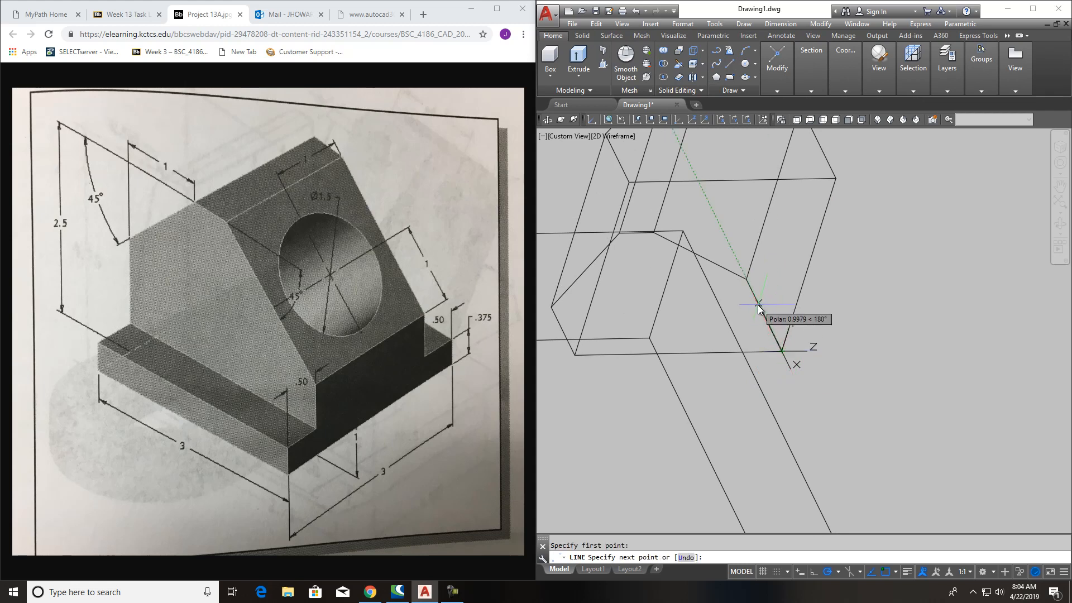
type(".375")
key("Return")
key("Escape")
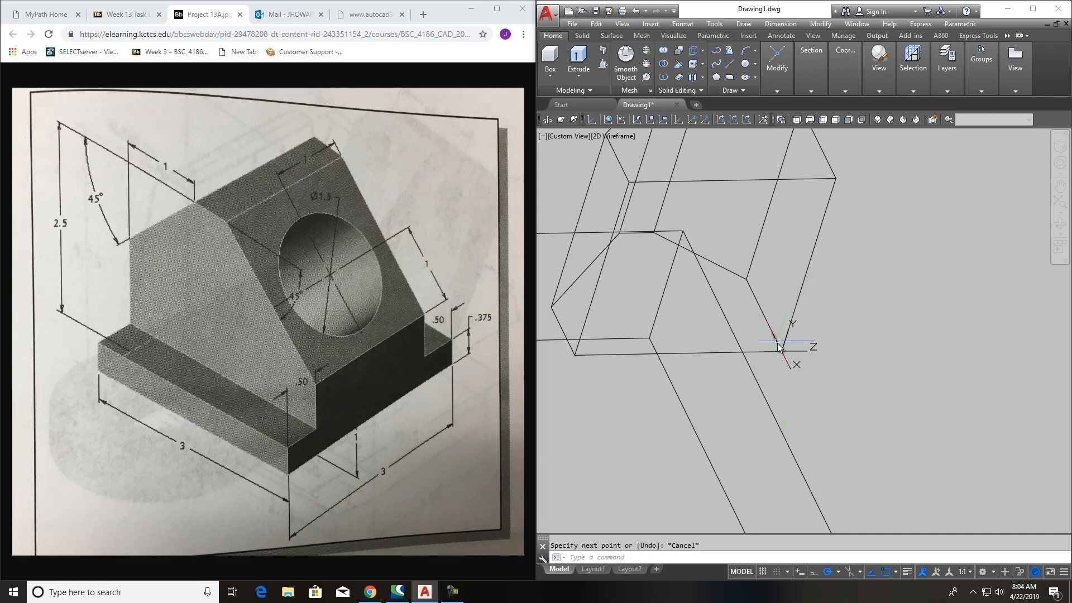
scroll(781, 349, "down", 2)
scroll(782, 341, "up", 2)
scroll(779, 344, "down", 2)
scroll(777, 348, "up", 2)
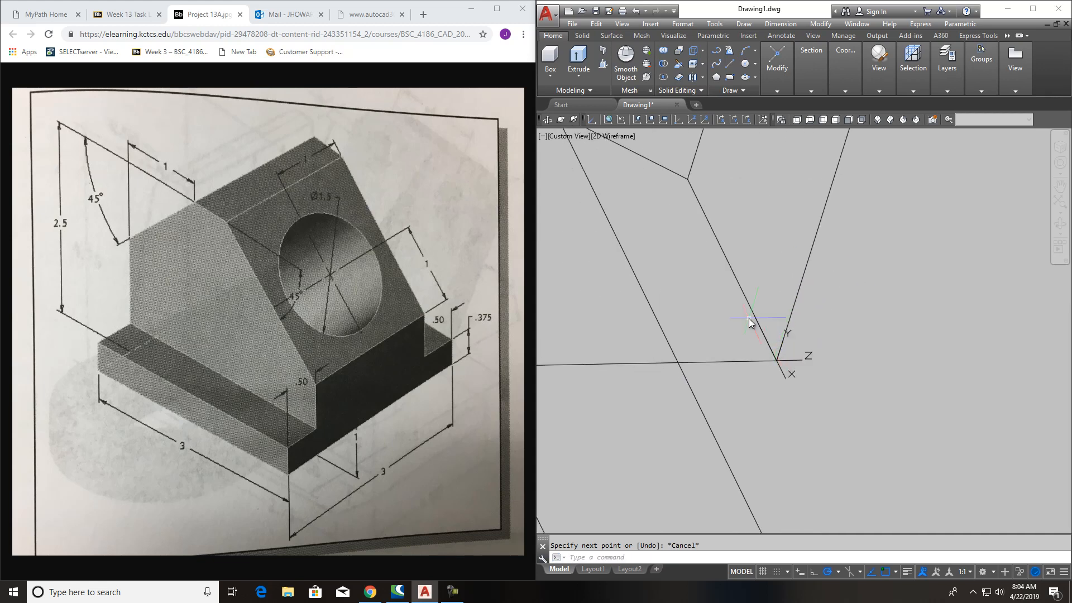
Step: Draw a 0.5 guide line from the 0.375 guide line, parallel to the block's long base edge
left_click(727, 66)
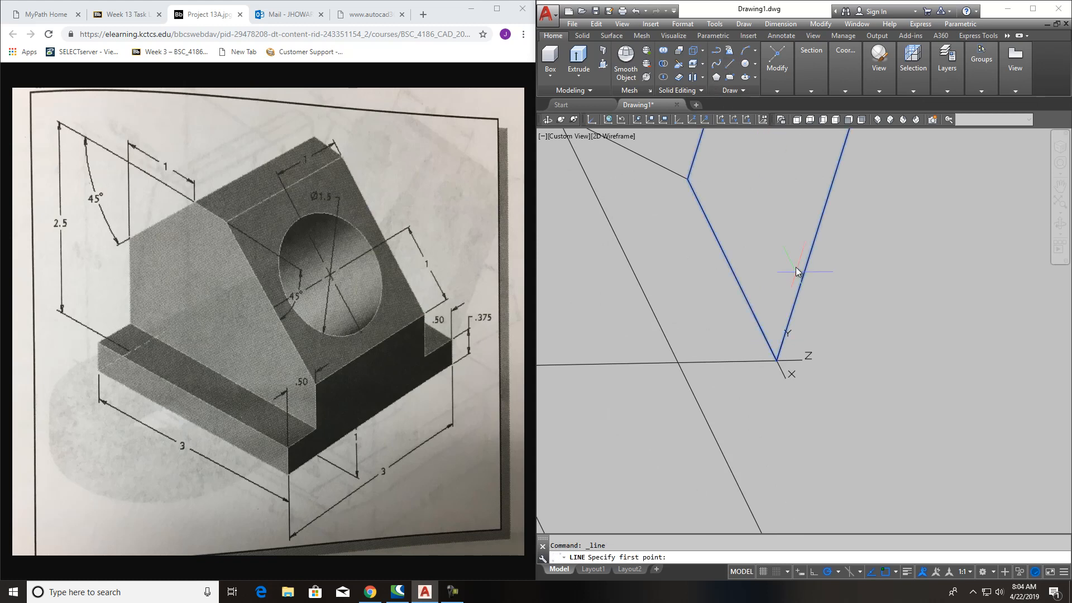
left_click(766, 337)
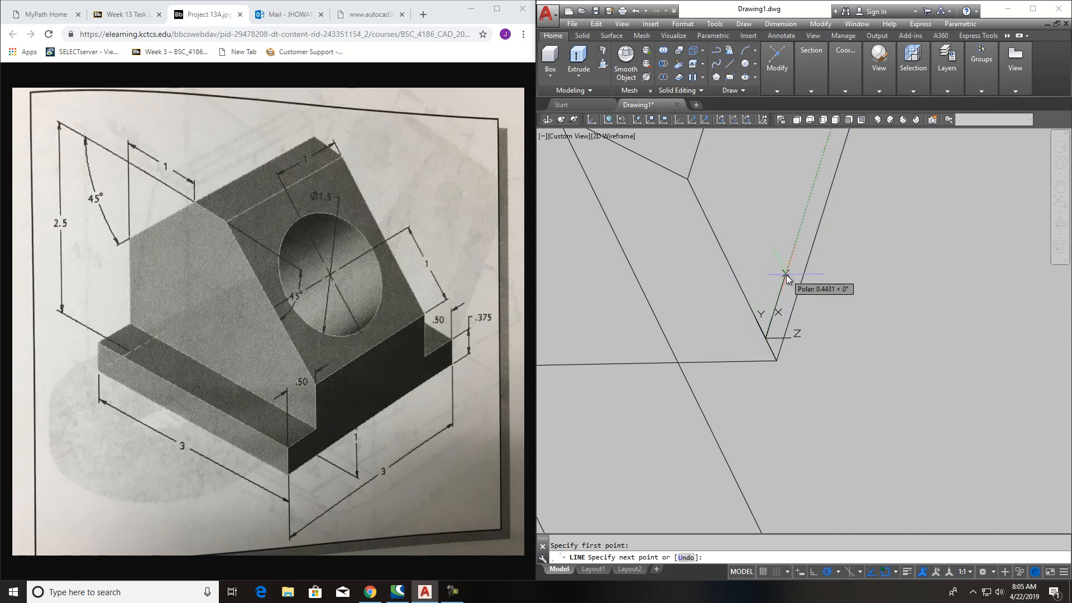
key("Return")
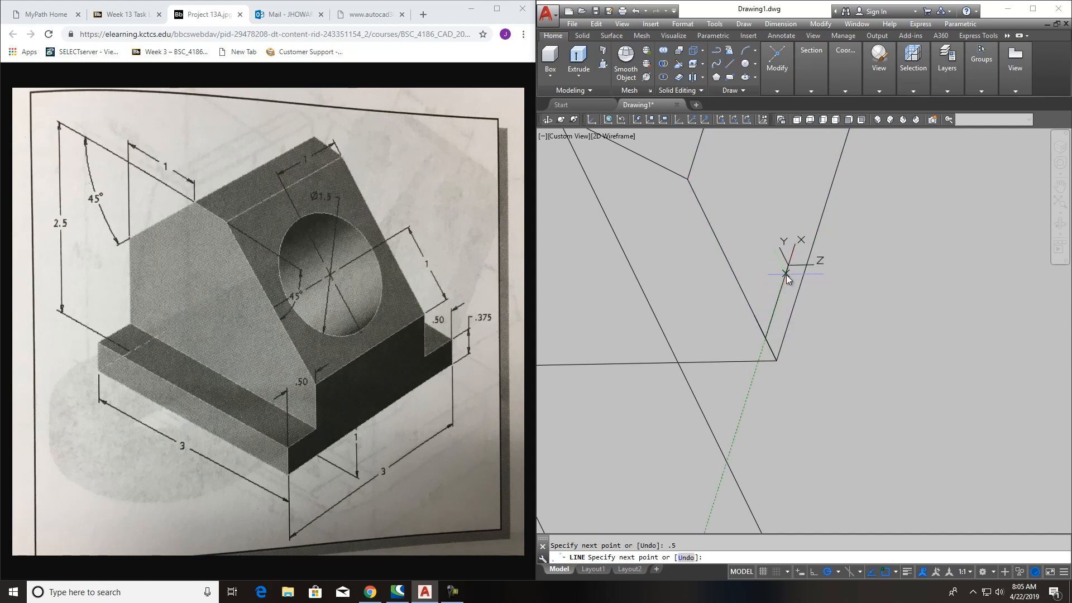
key("Escape")
scroll(819, 341, "down", 3)
scroll(820, 340, "up", 3)
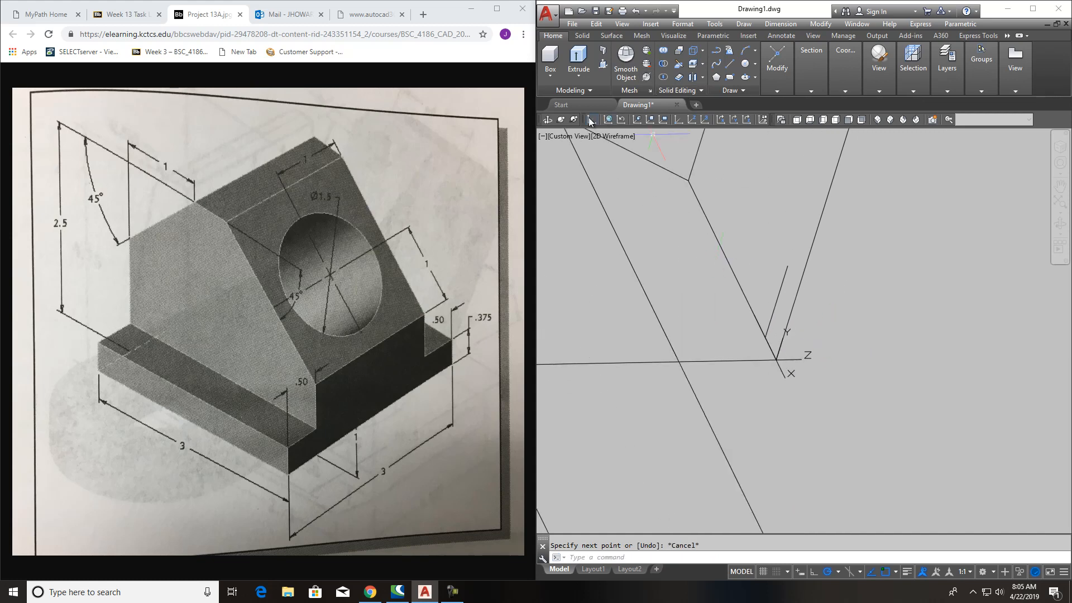
left_click(561, 119)
left_click_drag(900, 366, 820, 335)
key("Escape")
left_click(793, 294)
left_click(787, 303)
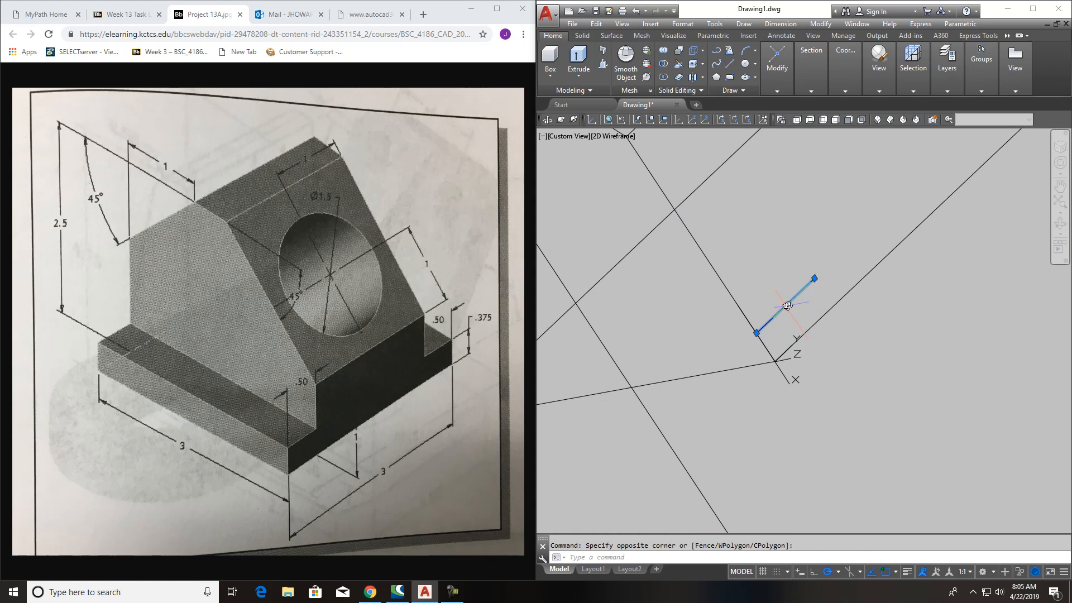
key("Escape")
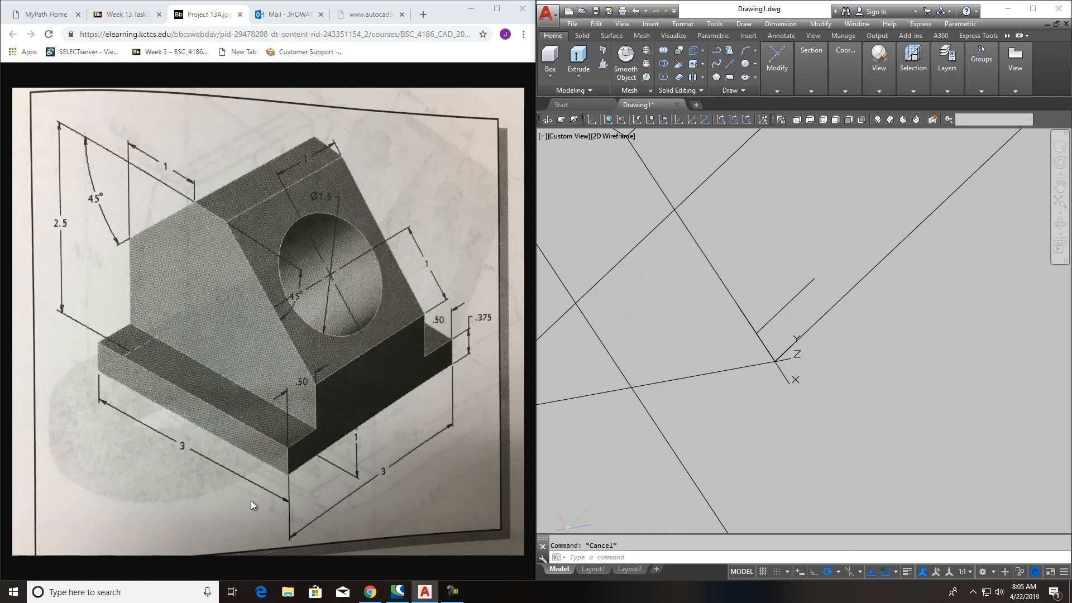
Step: Move the large box by its corner nearest the block's base onto the free end of the 0.5 guide line
scroll(929, 330, "up", 2)
scroll(930, 331, "down", 8)
middle_click_drag(928, 368, 882, 329)
left_click(887, 441)
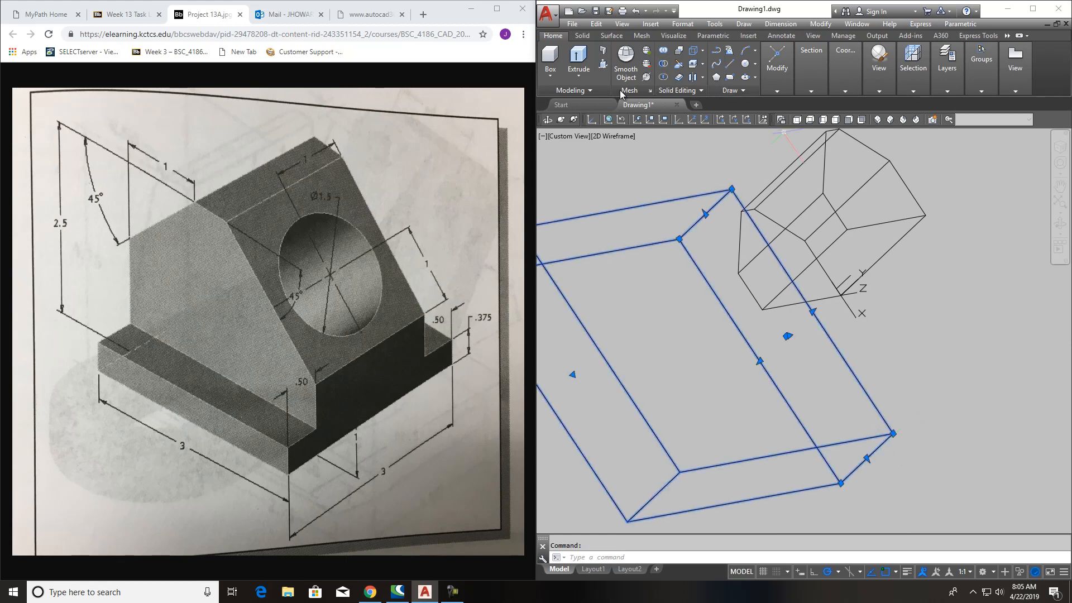
left_click(778, 91)
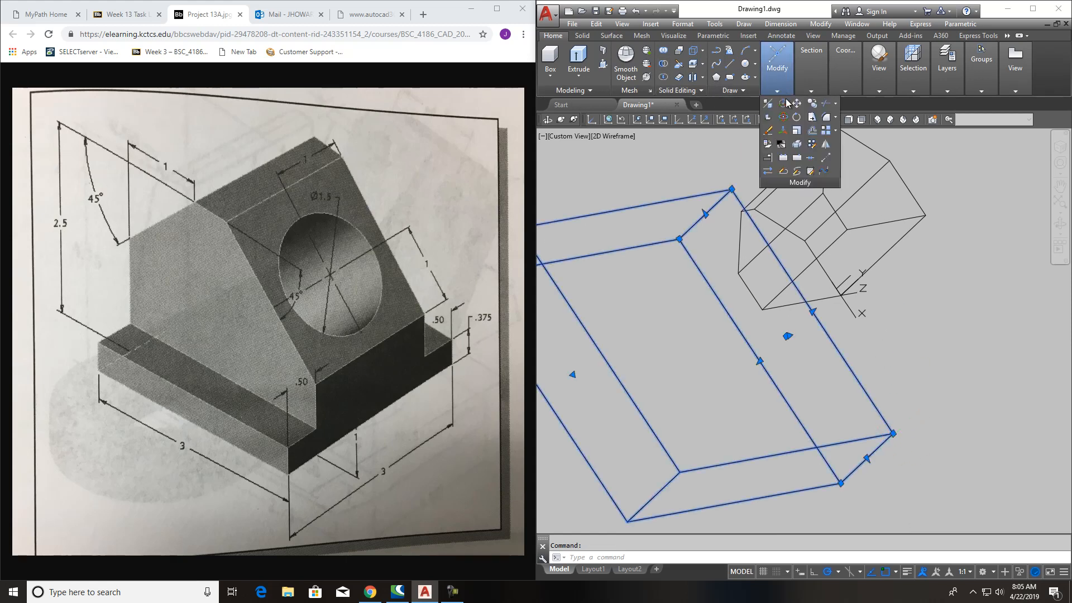
left_click(785, 102)
left_click(892, 431)
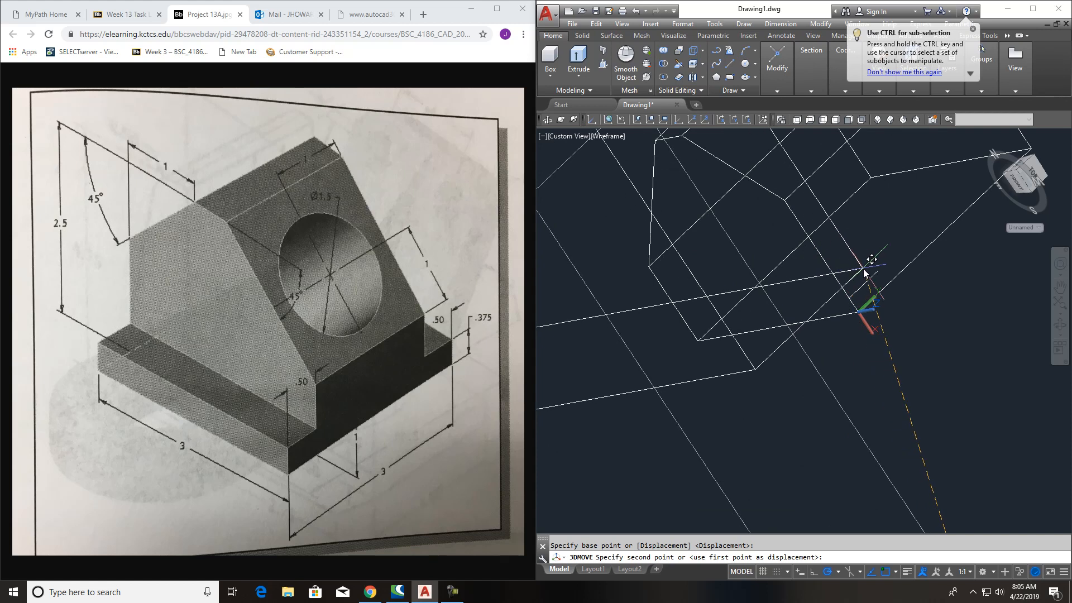
left_click(883, 307)
scroll(882, 308, "down", 4)
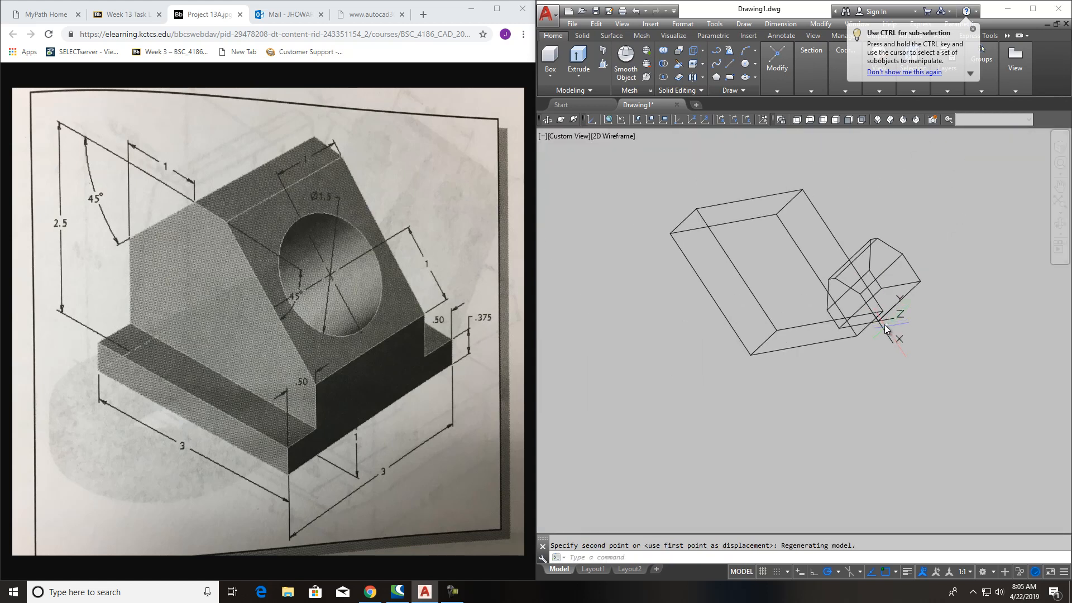
middle_click_drag(892, 382, 813, 414)
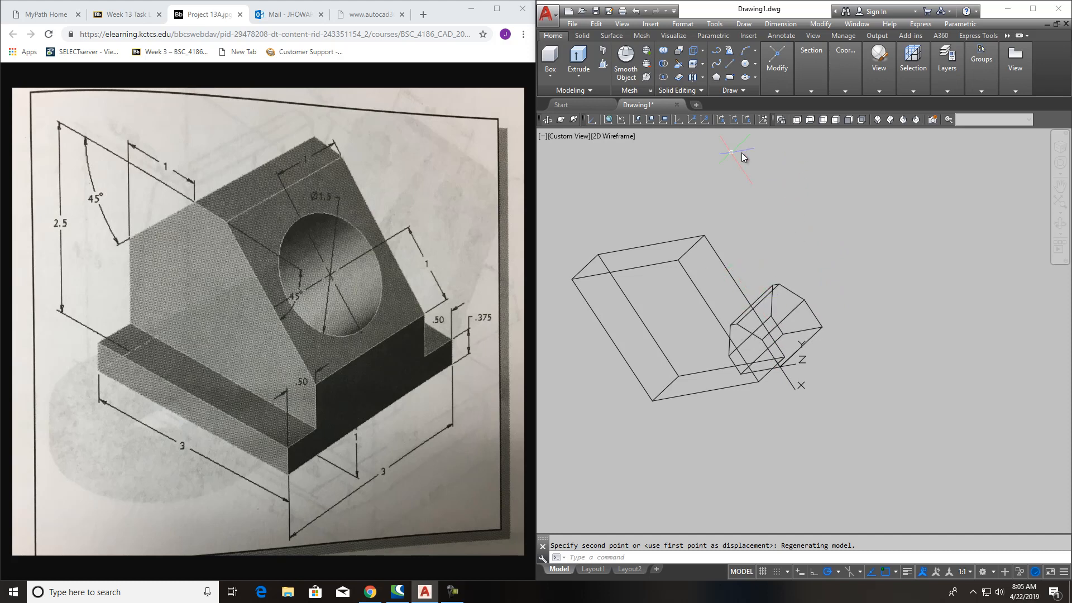
Step: Apply the Conceptual visual style and inspect where the box overlaps the block's base corner
left_click(882, 87)
left_click(916, 103)
left_click(931, 144)
scroll(814, 371, "down", 3)
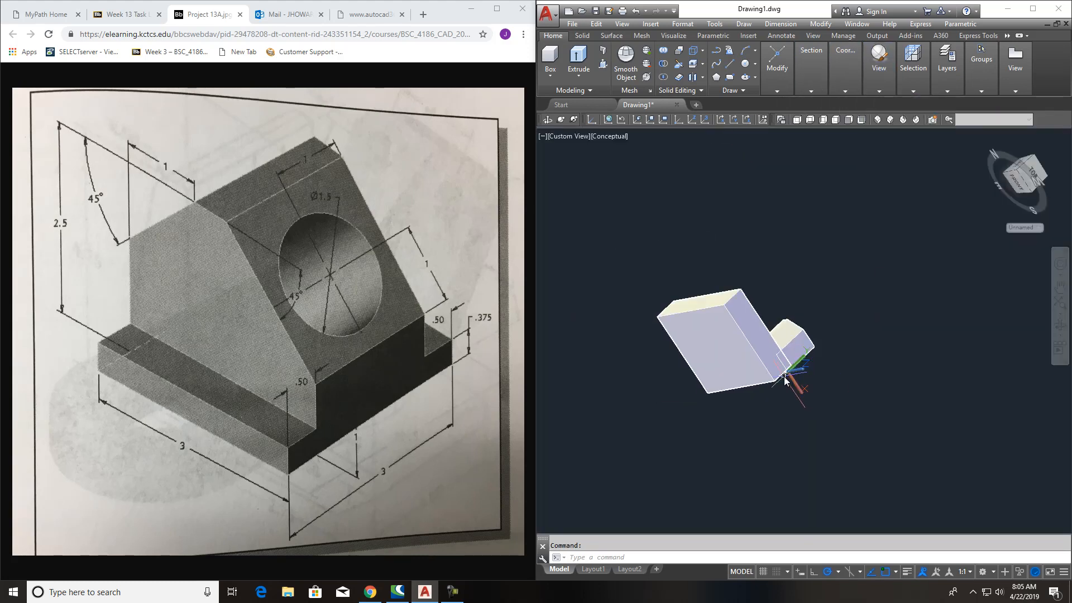
scroll(788, 378, "up", 6)
scroll(788, 374, "up", 6)
scroll(791, 307, "down", 7)
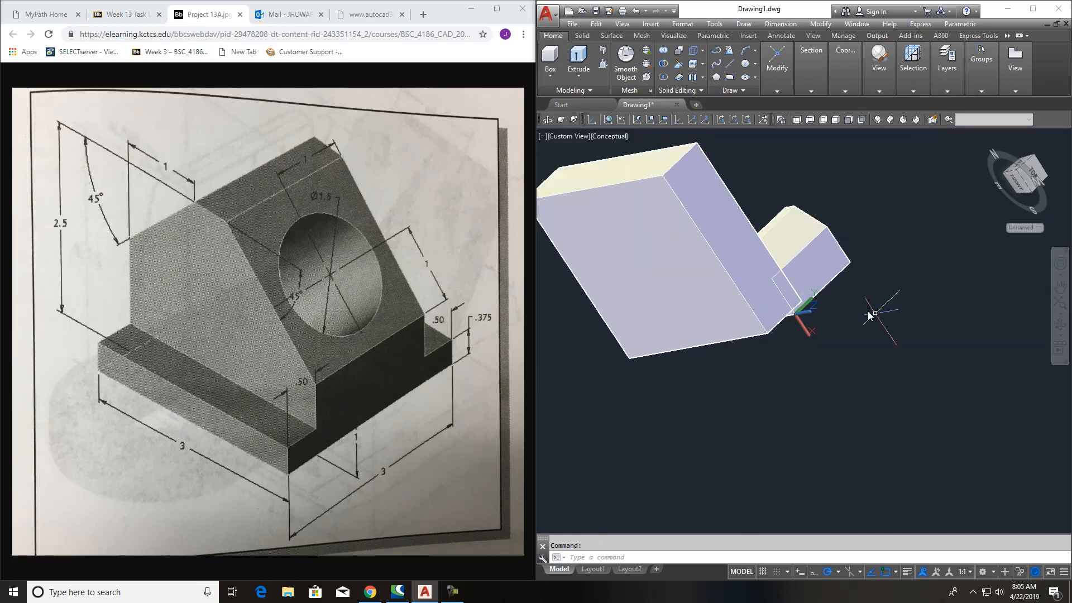
middle_click_drag(879, 328, 828, 416)
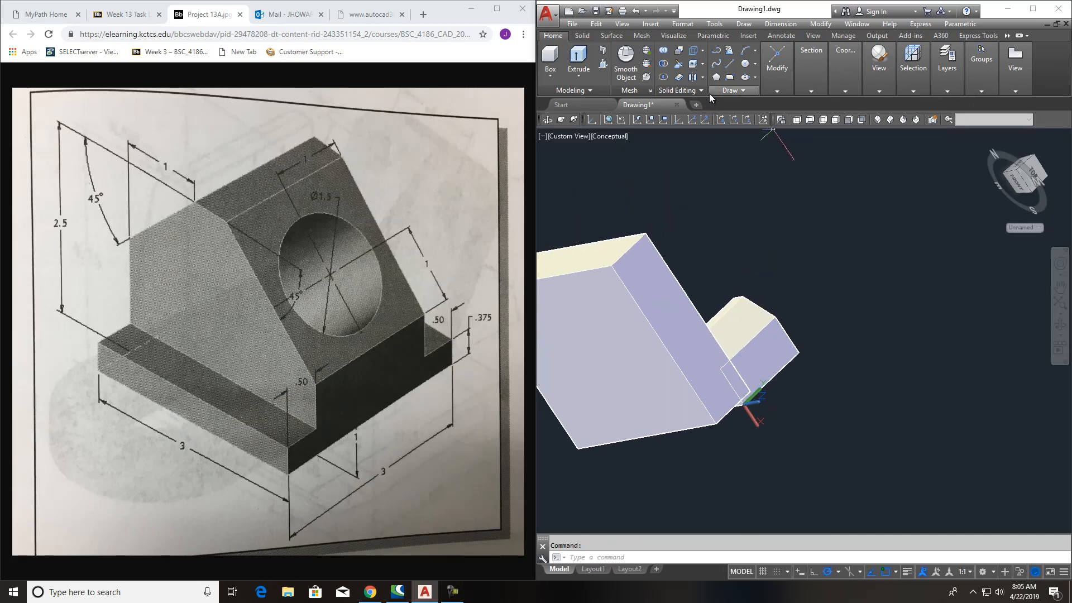
Step: Mirror the large box across the midline of the block's base face, keeping the original box
left_click(776, 88)
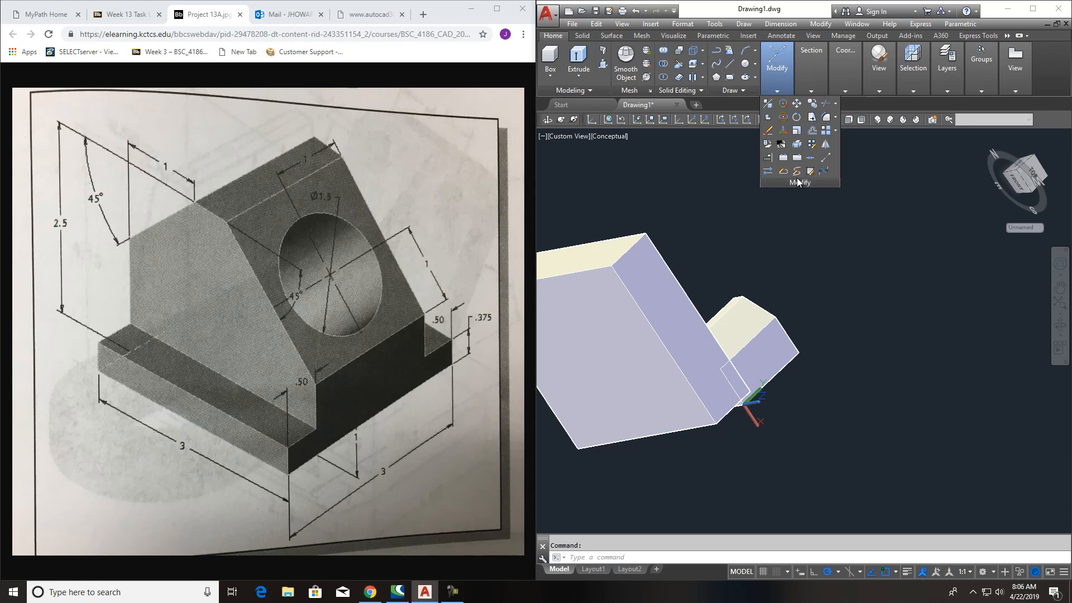
left_click(826, 145)
left_click(684, 271)
key("Return")
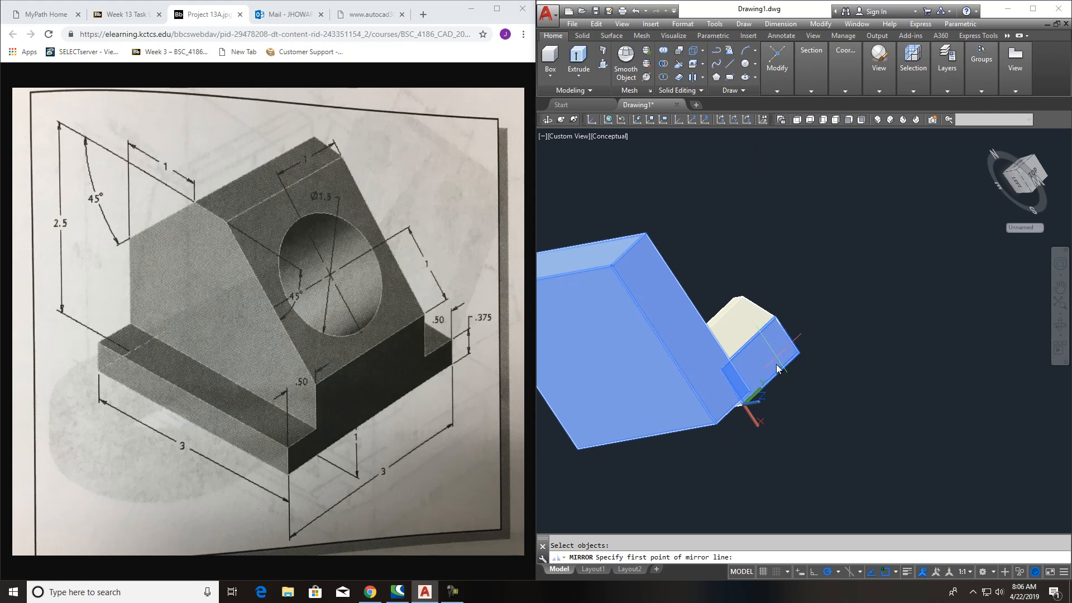
left_click(771, 380)
left_click(747, 344)
key("Return")
key("Escape")
scroll(833, 298, "up", 1)
scroll(832, 298, "down", 2)
scroll(832, 298, "down", 3)
scroll(825, 306, "up", 1)
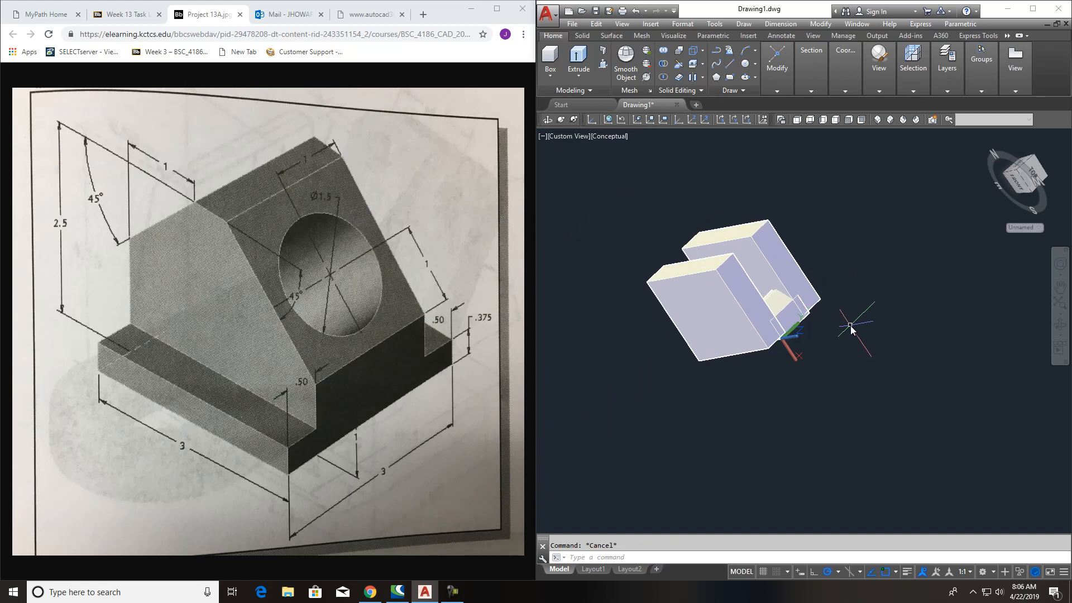
Step: Subtract both large mirrored boxes from the block to form the steps along its base
left_click(663, 64)
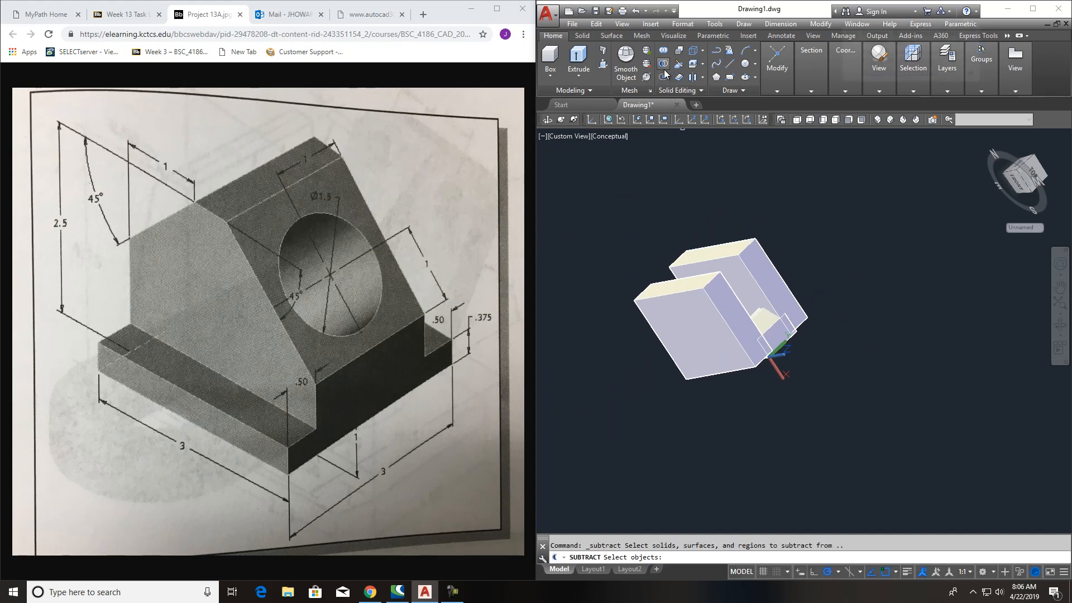
left_click(773, 333)
key("Return")
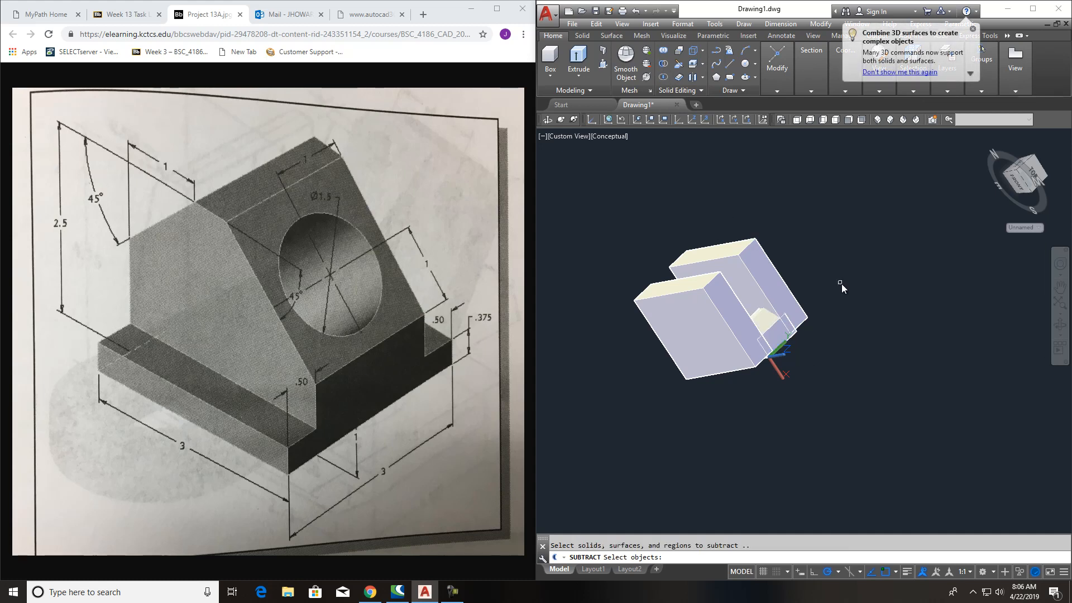
left_click(714, 284)
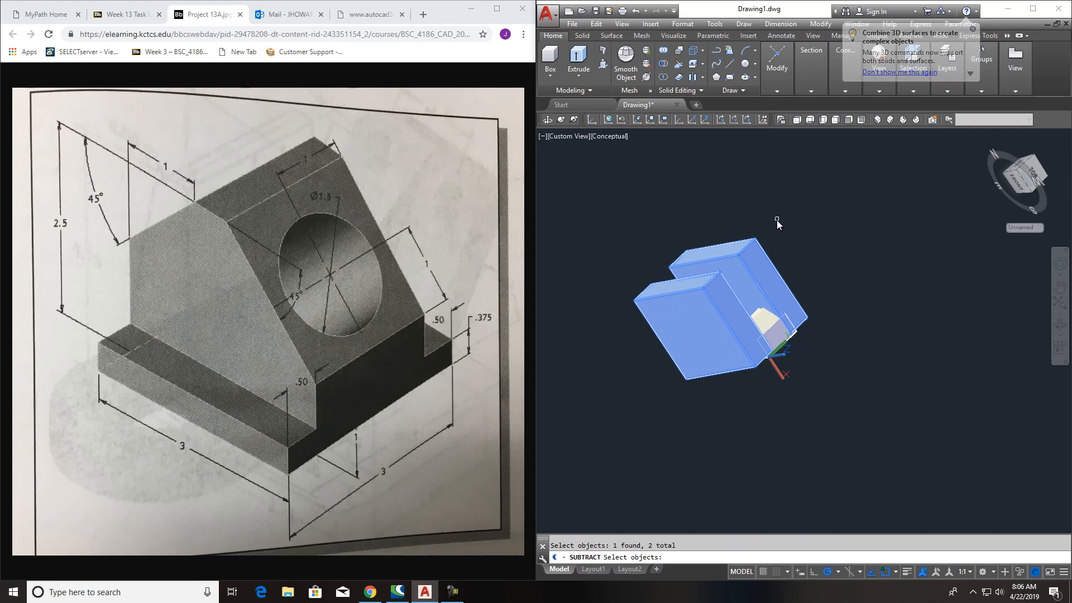
key("Return")
scroll(759, 354, "up", 5)
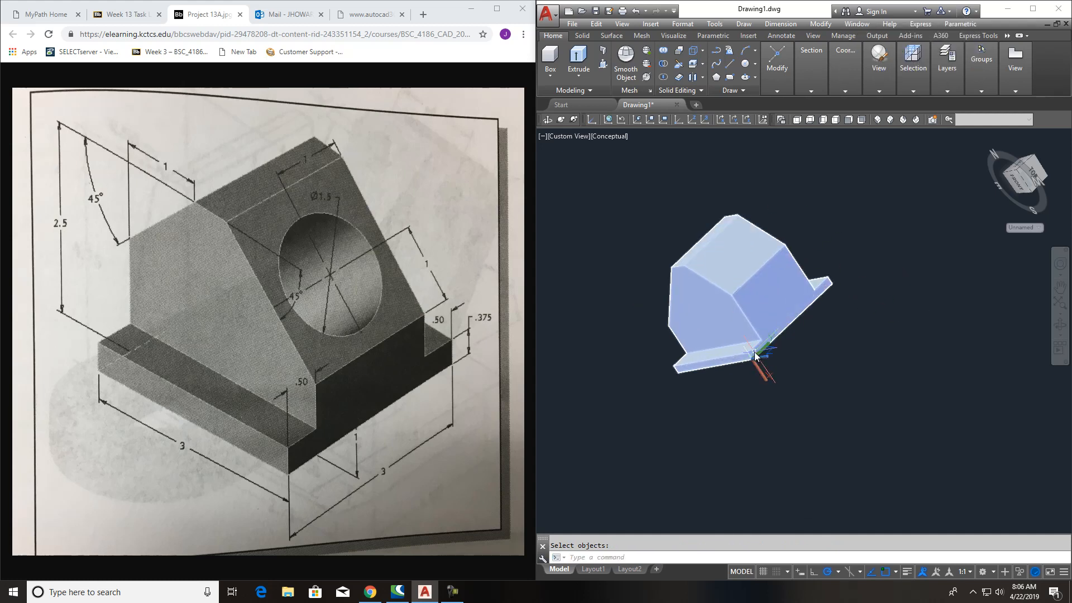
scroll(758, 359, "up", 3)
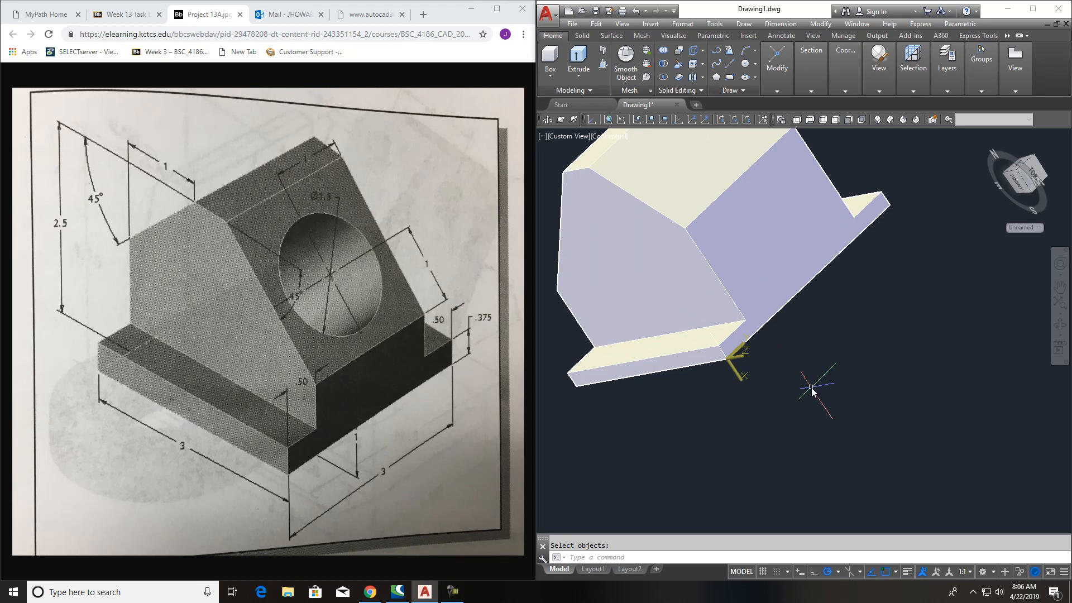
scroll(813, 390, "down", 2)
Step: Orient the view to match the picture, with the sloped face toward the viewer, and reset the UCS to World
left_click(1022, 183)
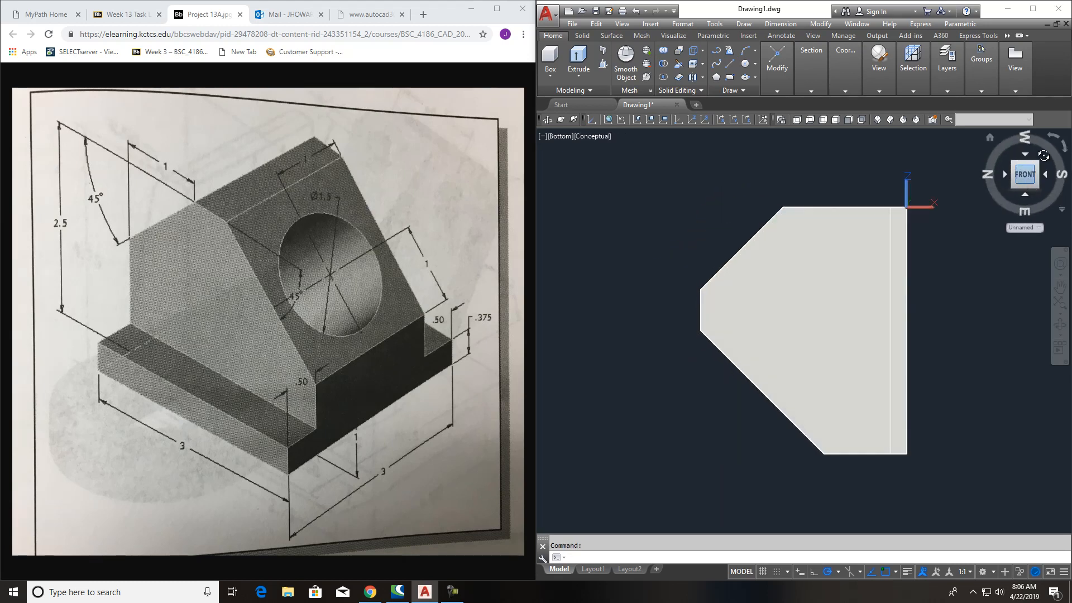
left_click(562, 121)
left_click_drag(771, 301, 713, 324)
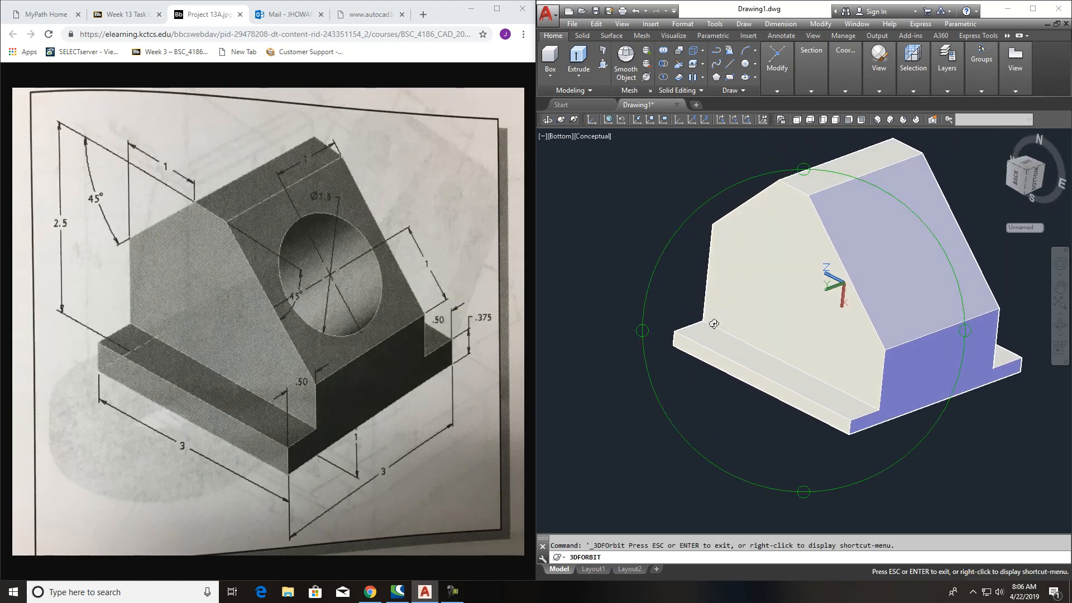
key("Escape")
left_click(608, 119)
scroll(854, 374, "up", 2)
scroll(863, 381, "down", 5)
middle_click_drag(899, 401, 745, 407)
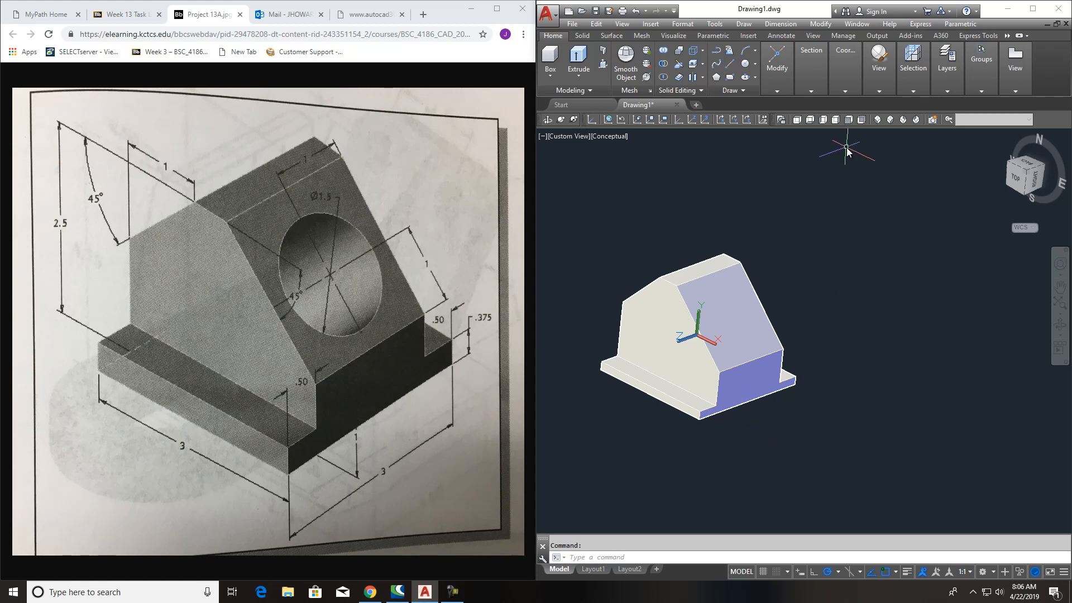
left_click(705, 120)
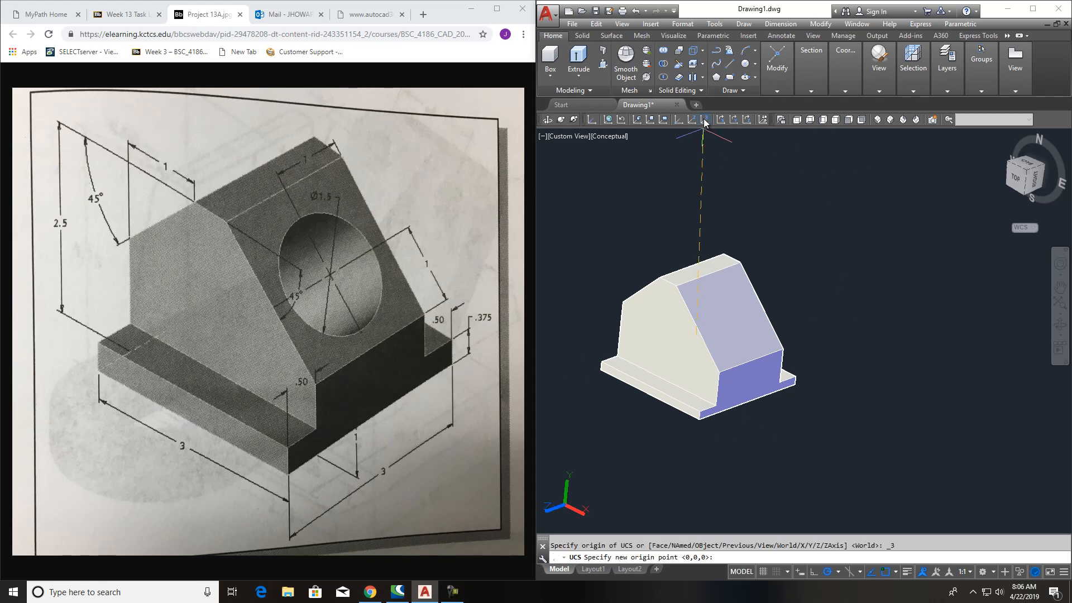
left_click(719, 372)
key("Escape")
Step: Apply the 2D Wireframe visual style to the model
left_click(878, 90)
left_click(895, 102)
left_click(897, 122)
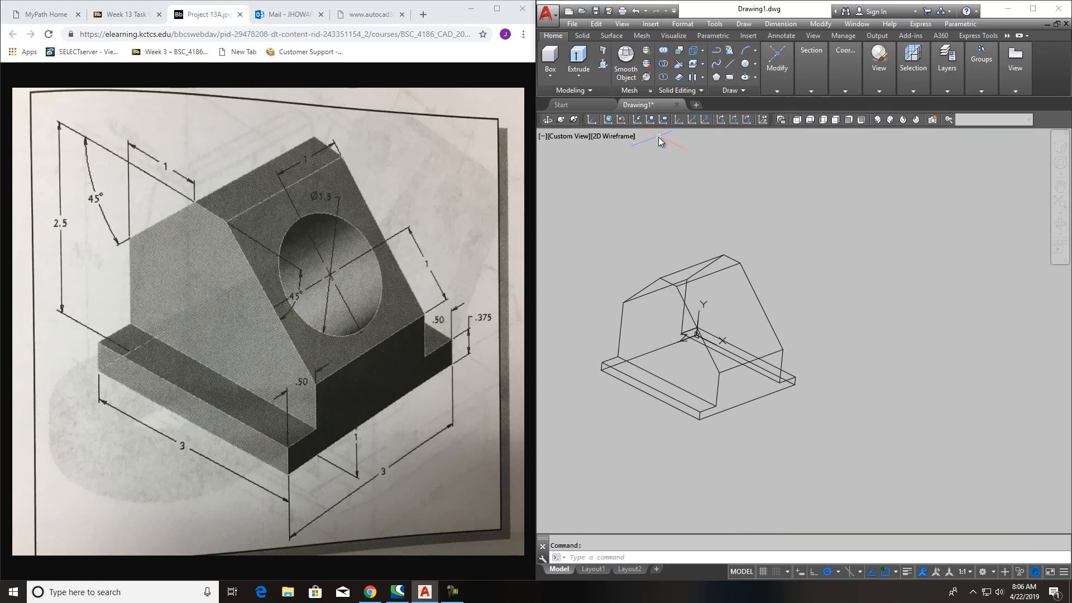
left_click(706, 118)
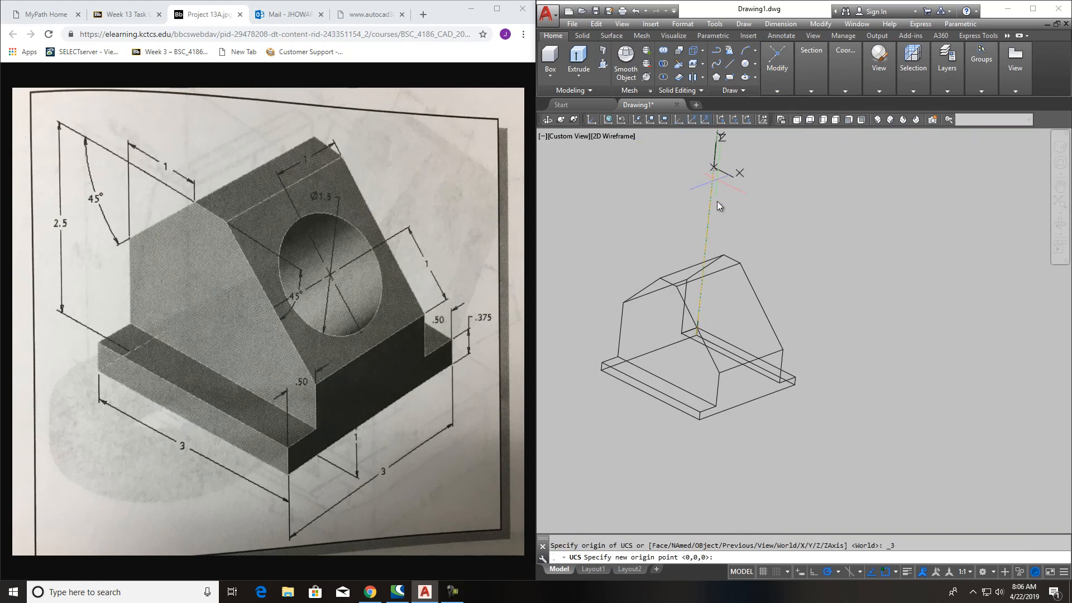
left_click(724, 373)
left_click(785, 349)
scroll(687, 309, "down", 2)
scroll(688, 309, "up", 4)
scroll(654, 243, "down", 3)
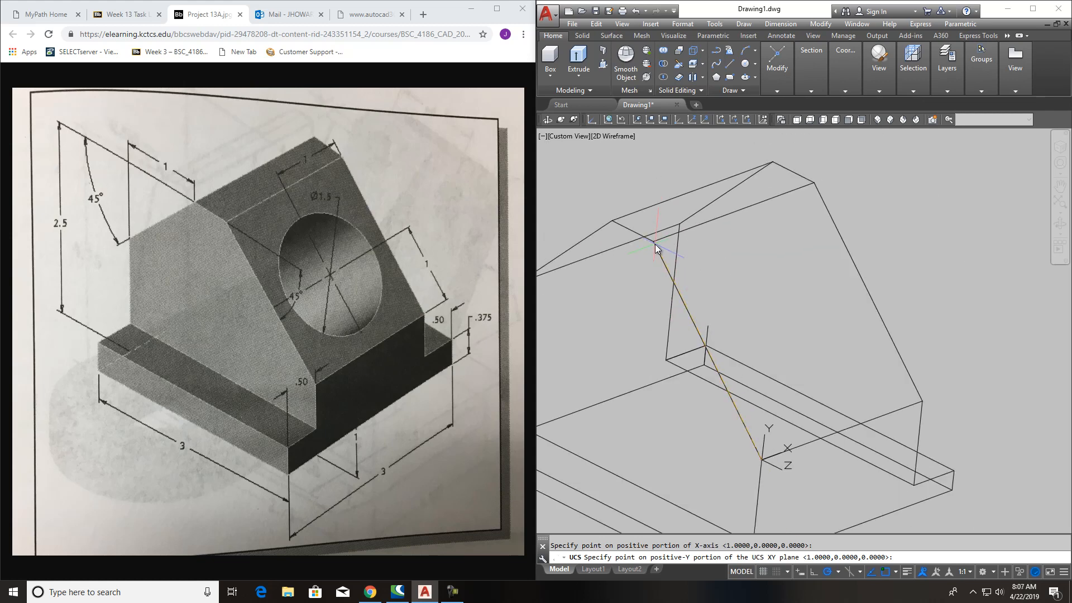
scroll(750, 288, "down", 1)
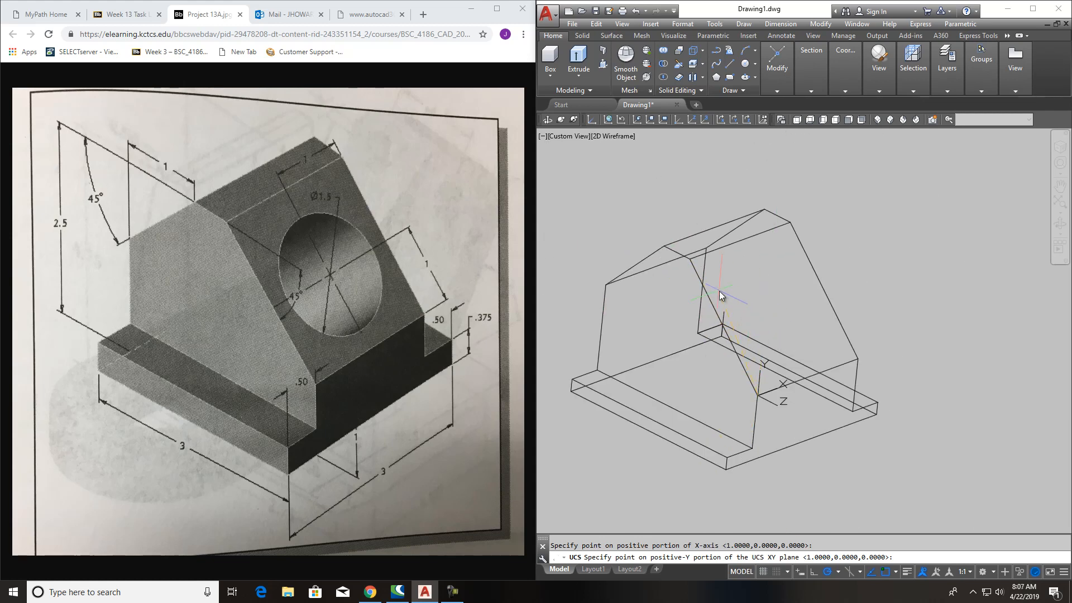
key("Escape")
Step: Set a three-point UCS on the sloped face, with its origin at the lower corner and X along the lower edge
left_click(706, 118)
left_click(758, 393)
left_click(858, 359)
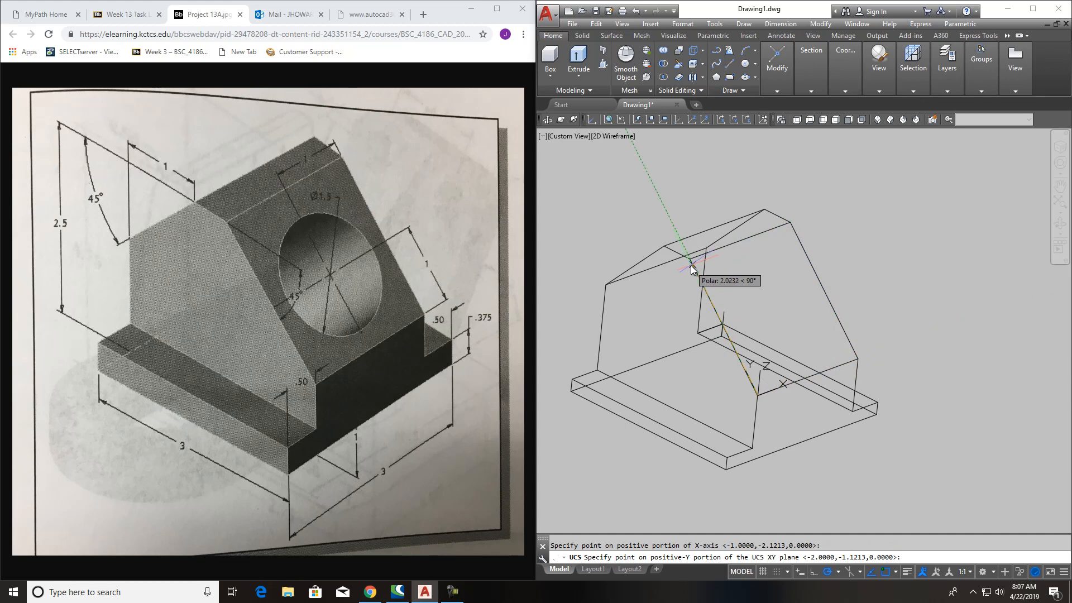
left_click(693, 260)
scroll(720, 458, "up", 4)
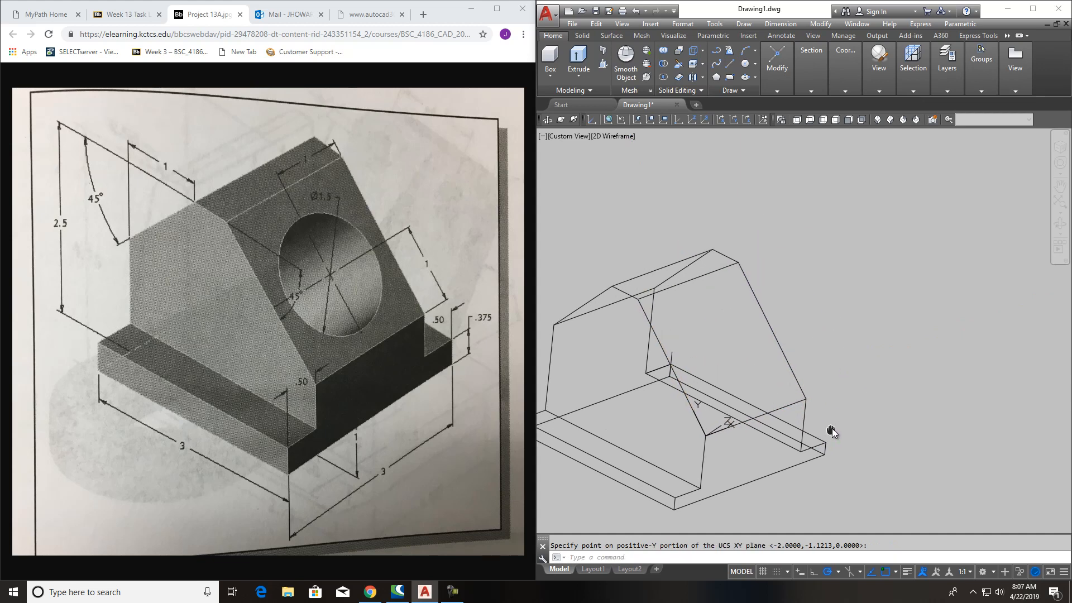
scroll(722, 452, "down", 2)
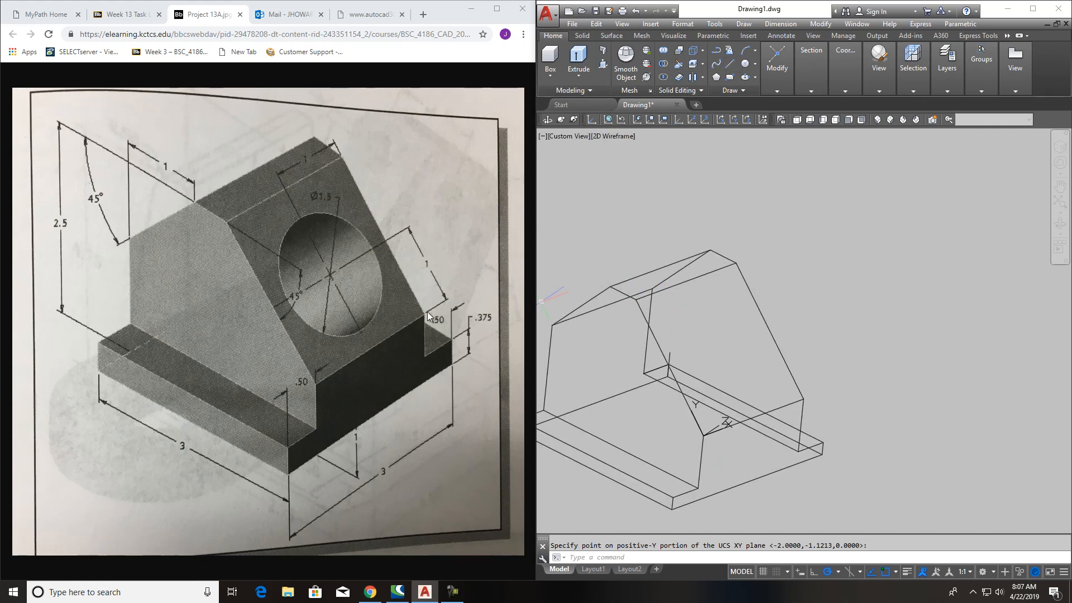
key("Return")
left_click(729, 63)
left_click(750, 417)
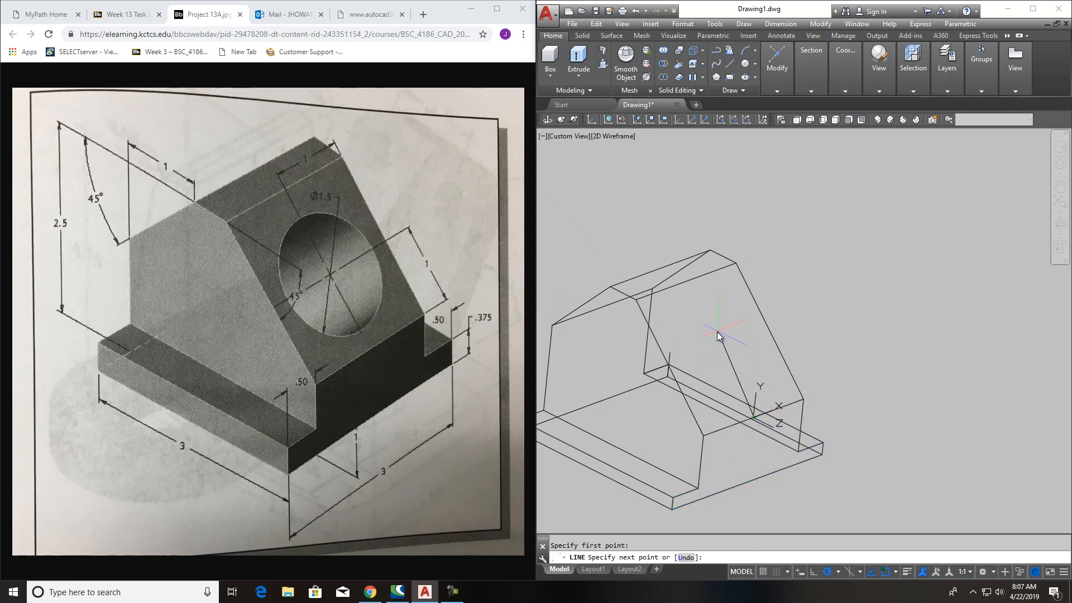
middle_click_drag(739, 358, 784, 397)
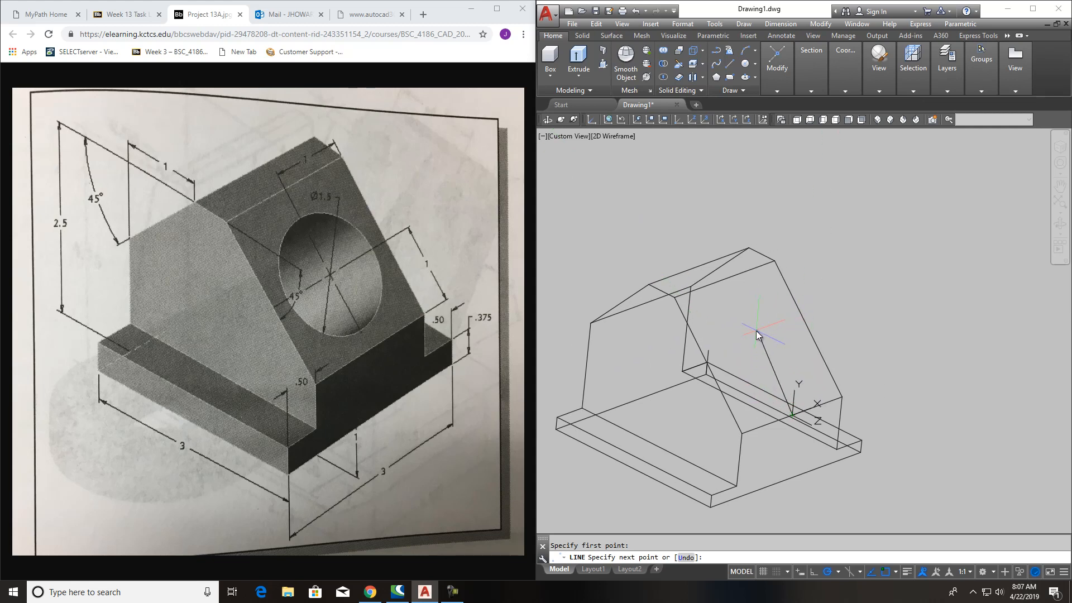
key("Escape")
left_click(706, 120)
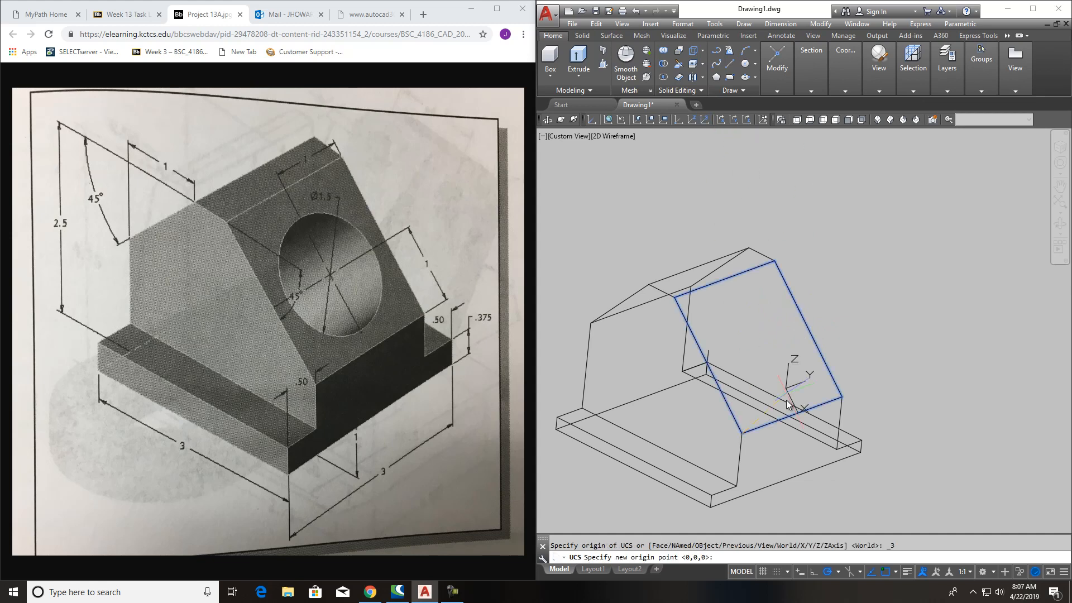
left_click(742, 434)
left_click(843, 395)
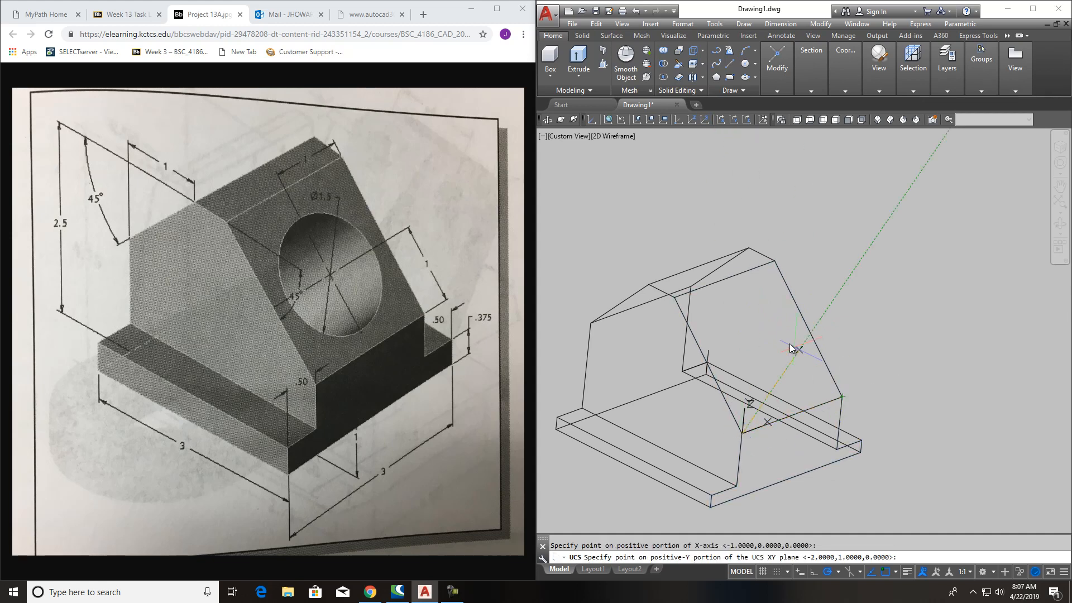
key("Escape")
Step: Align the UCS to the sloped face by three points: lower near corner, far end of the lower edge, and upper near corner
left_click(705, 120)
left_click(738, 430)
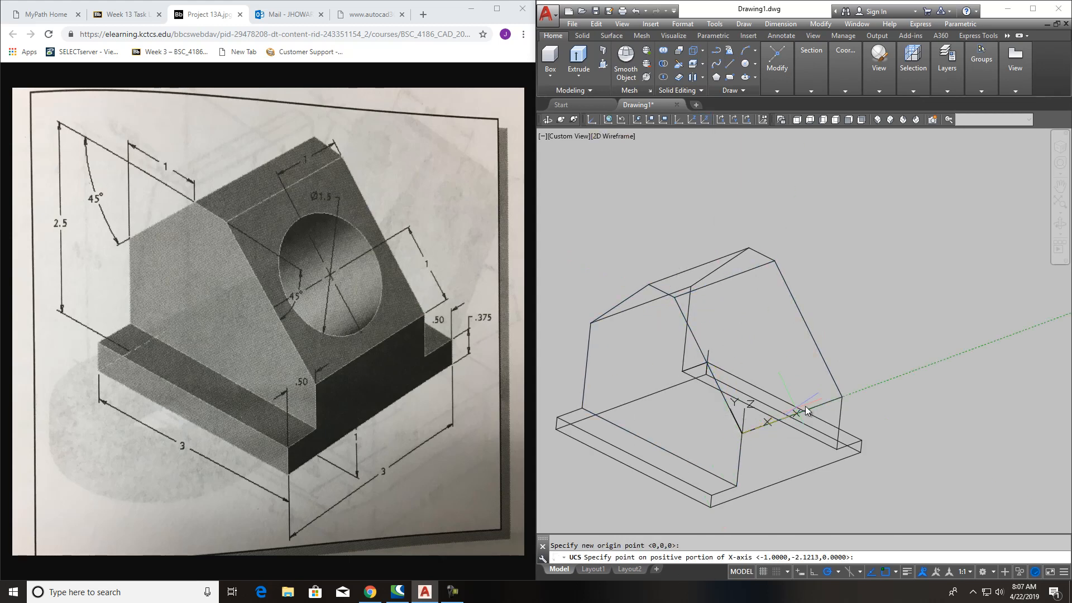
left_click(842, 396)
left_click(676, 298)
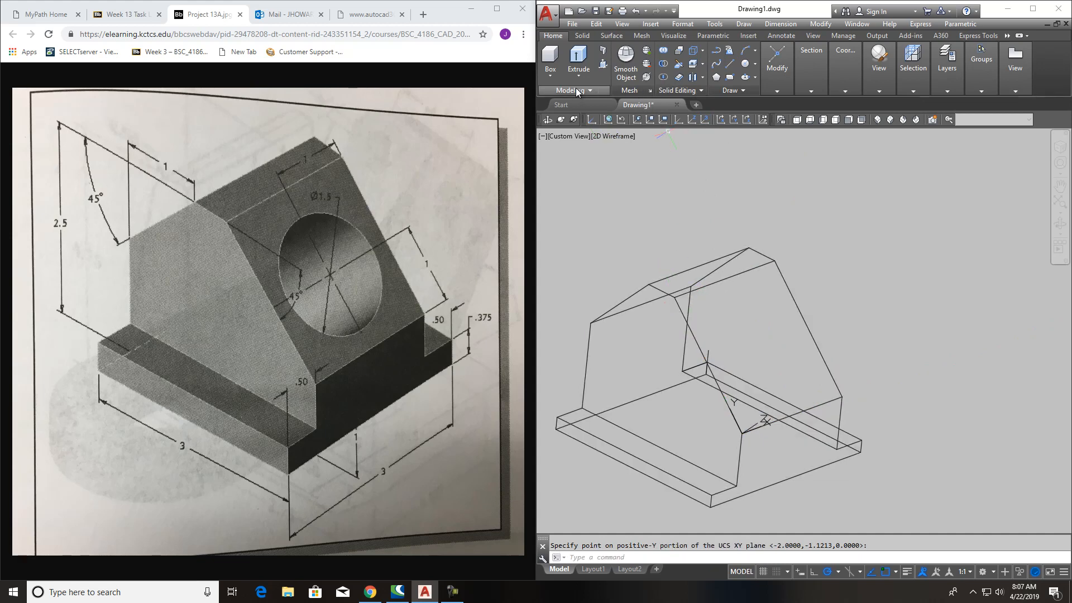
left_click(549, 81)
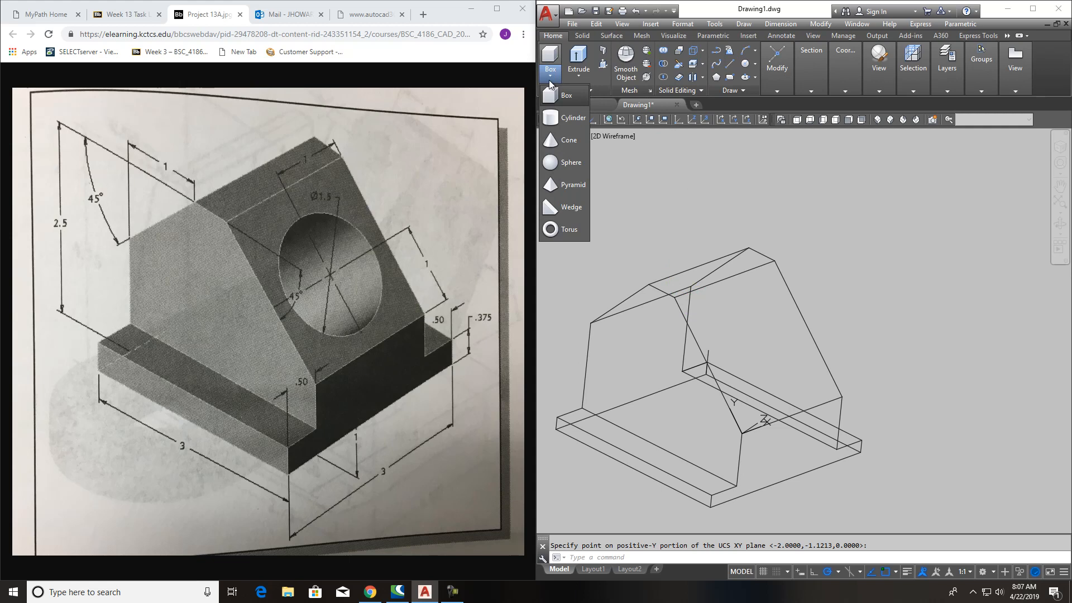
left_click(571, 119)
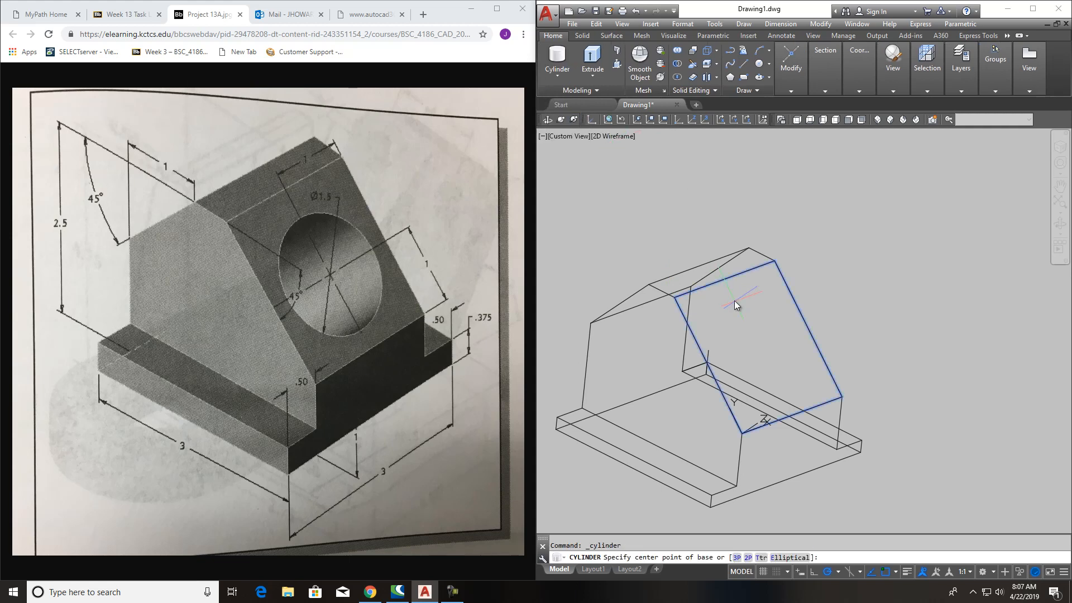
left_click(758, 350)
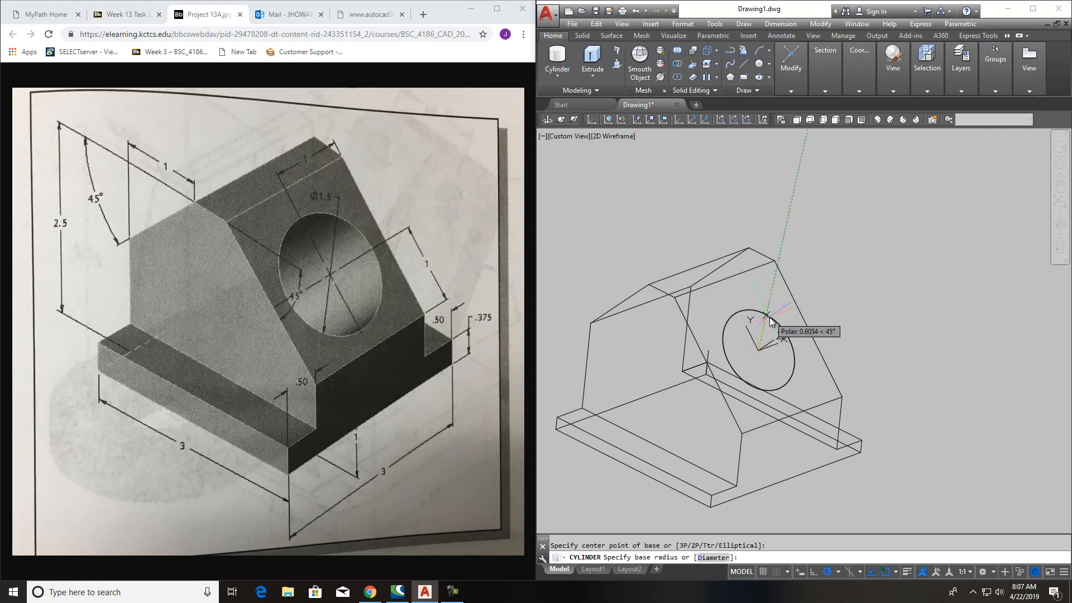
left_click(769, 317)
key("Escape")
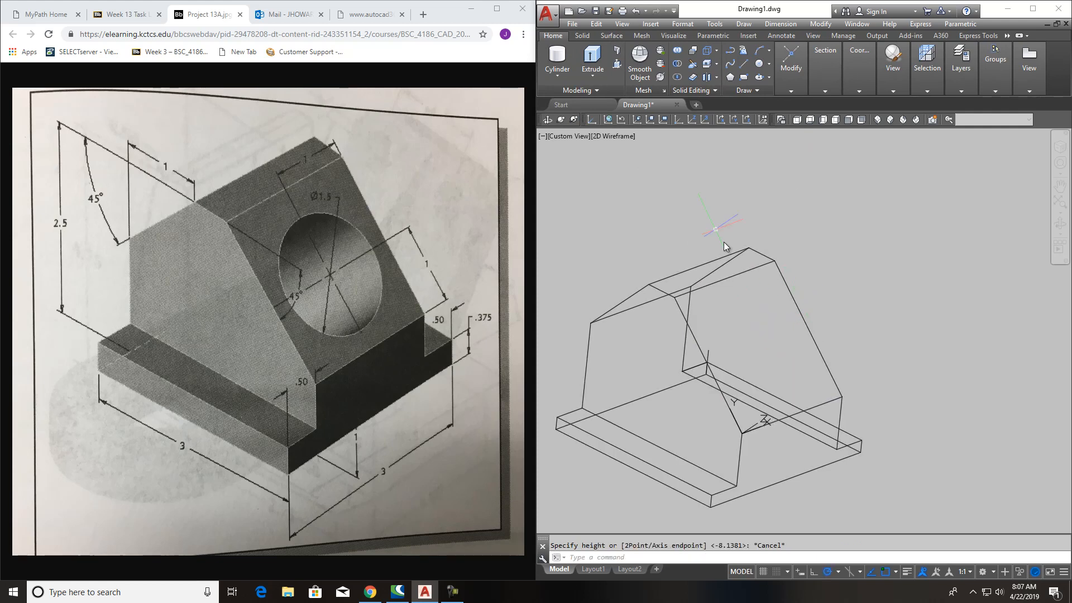
Step: Draw a cylinder centered on the middle of the sloped face, extending through the block and out past its far side
left_click(557, 55)
left_click(758, 351)
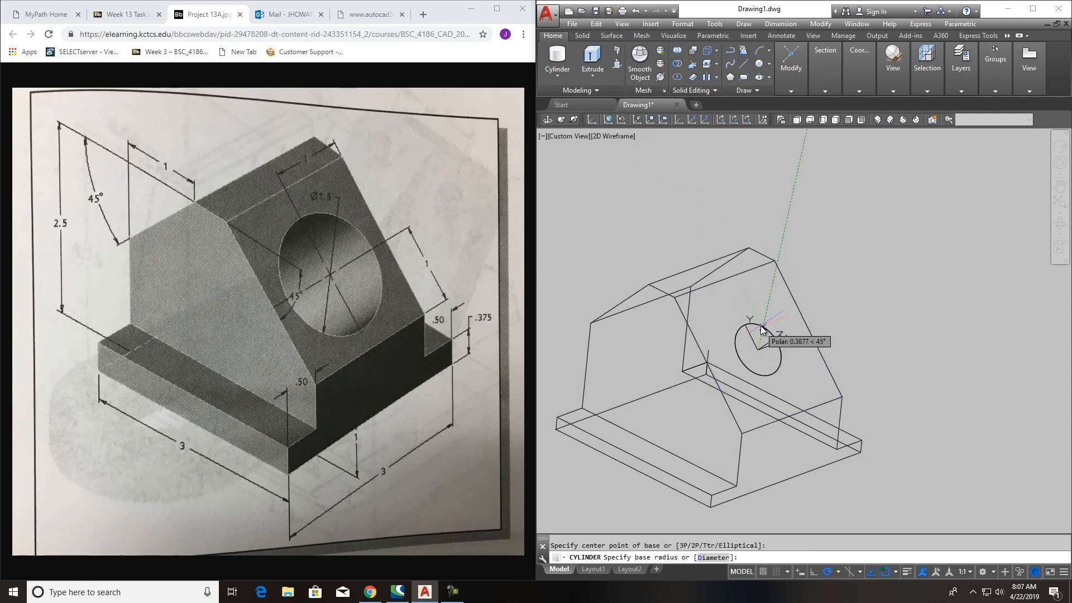
left_click(763, 316)
middle_click_drag(629, 458, 776, 412)
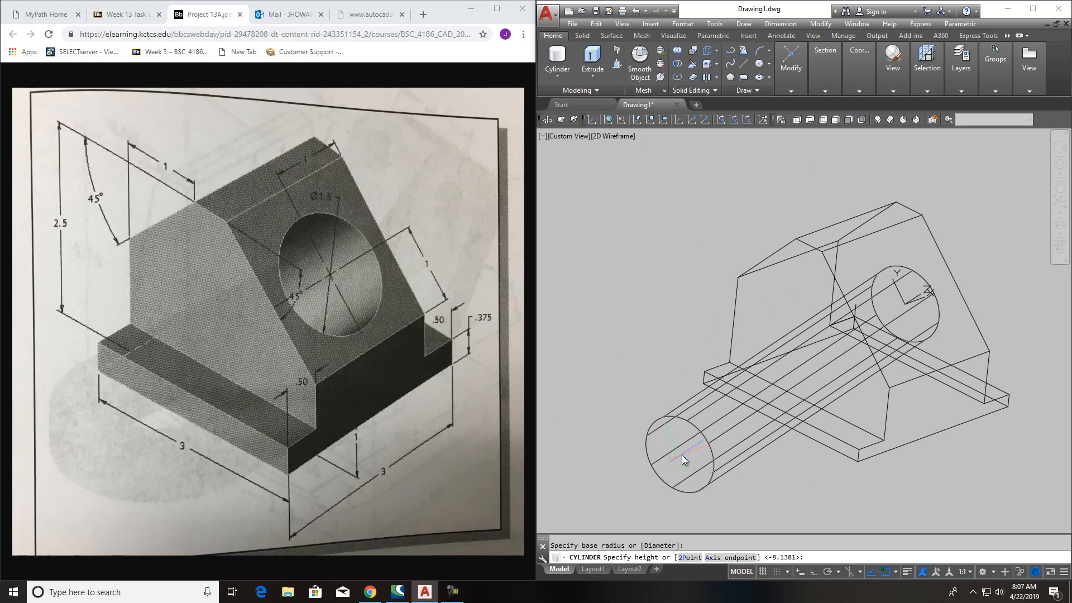
left_click(663, 453)
middle_click_drag(711, 279, 603, 321)
scroll(823, 417, "up", 2)
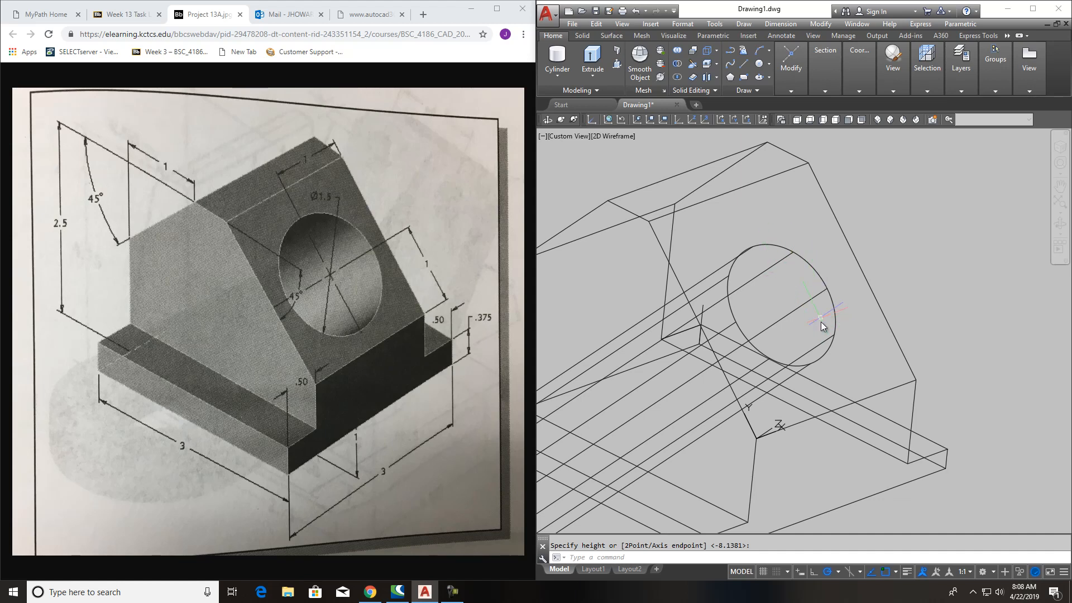
Step: Draw guide lines 1 unit up the sloped edge from its lower far corner and straight across the face to the opposite edge
left_click(744, 63)
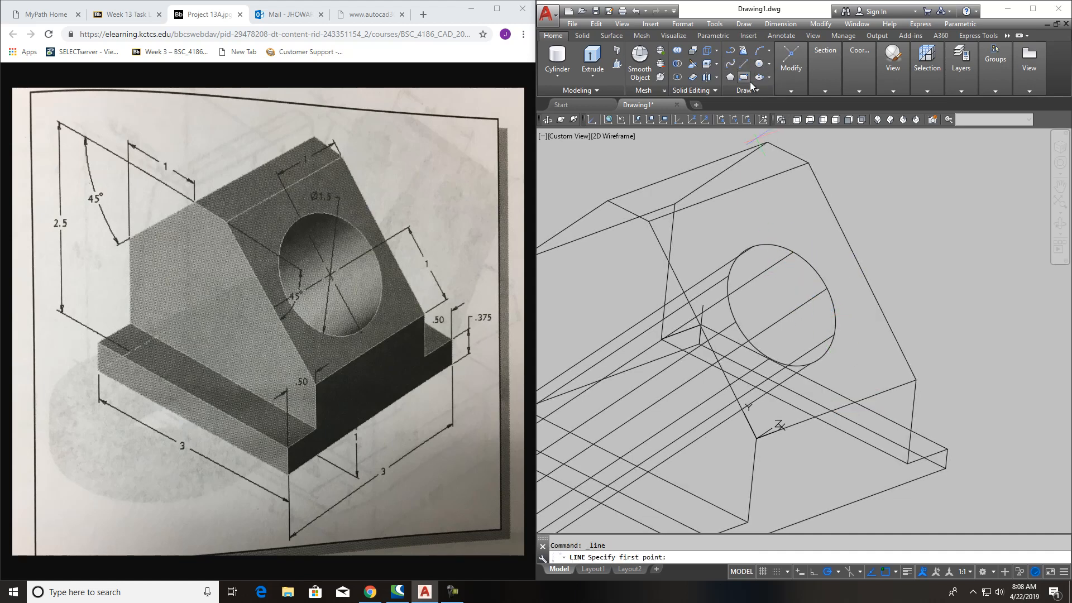
left_click(910, 378)
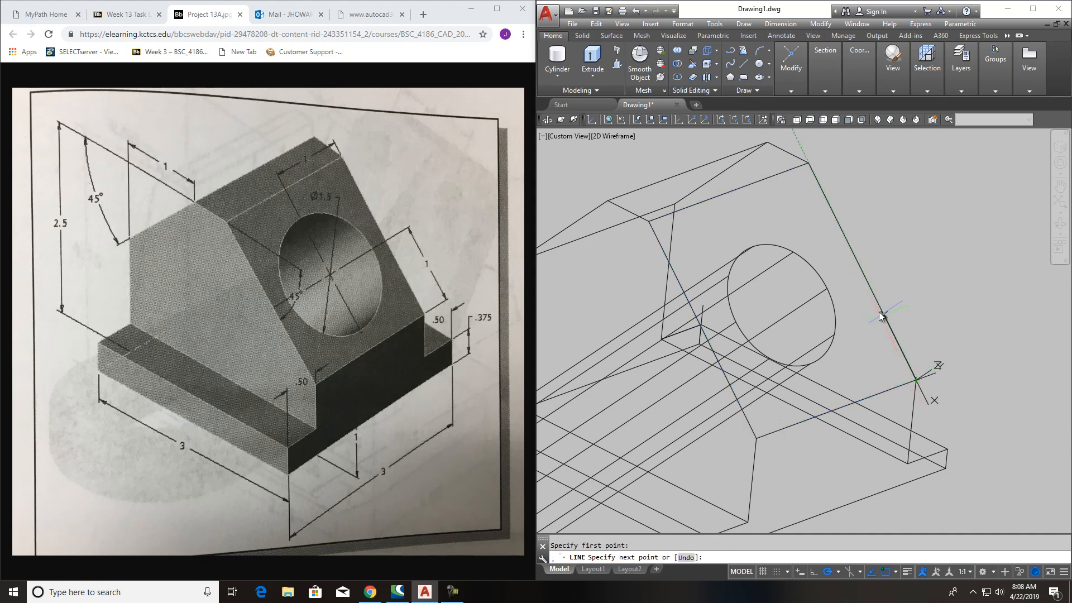
type("1")
key("Return")
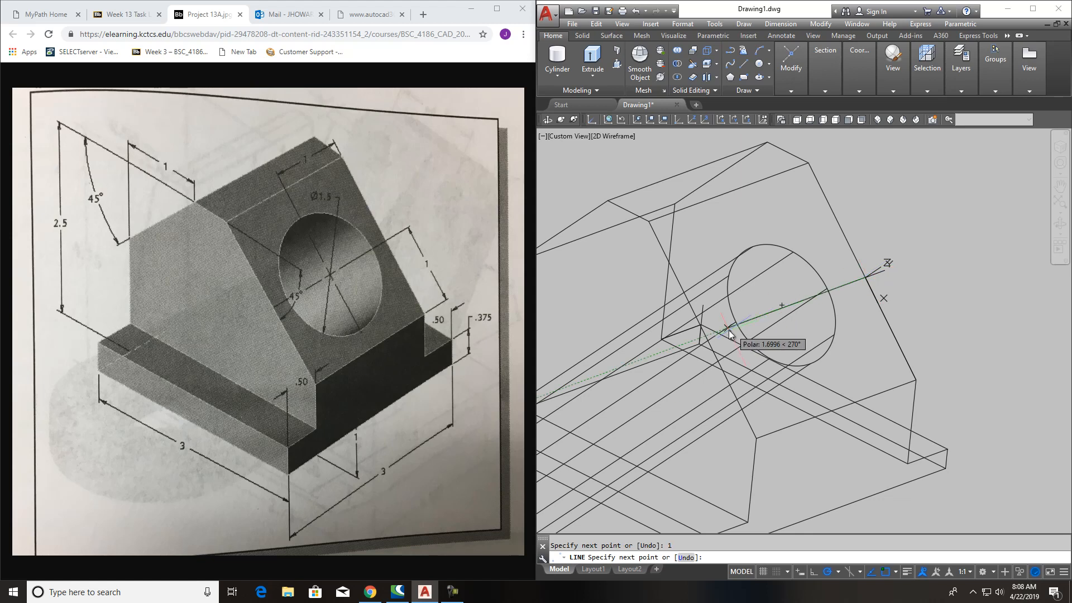
left_click(705, 338)
key("Escape")
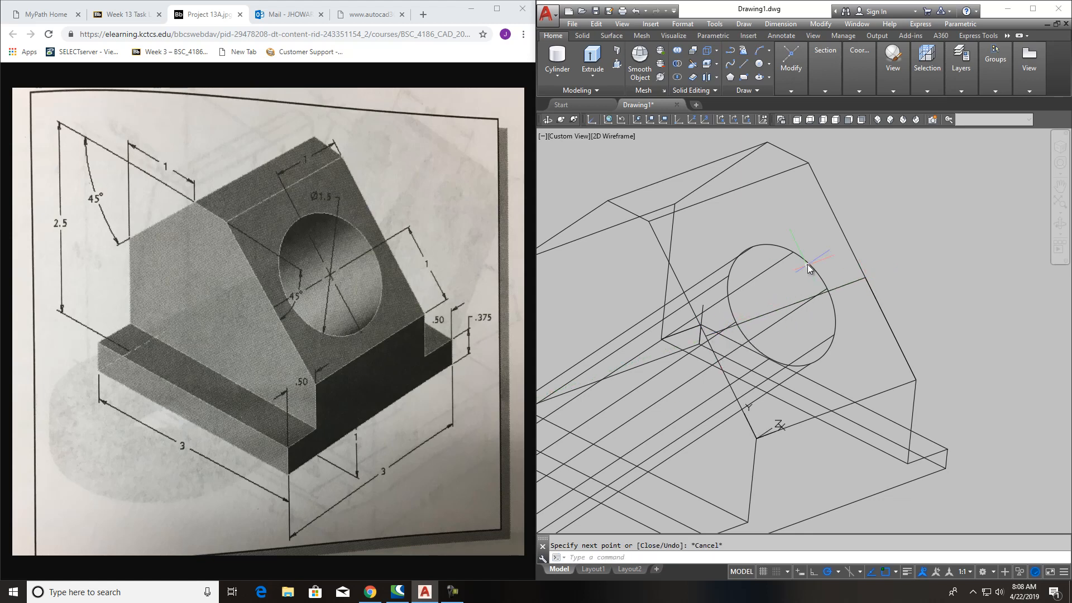
left_click(809, 259)
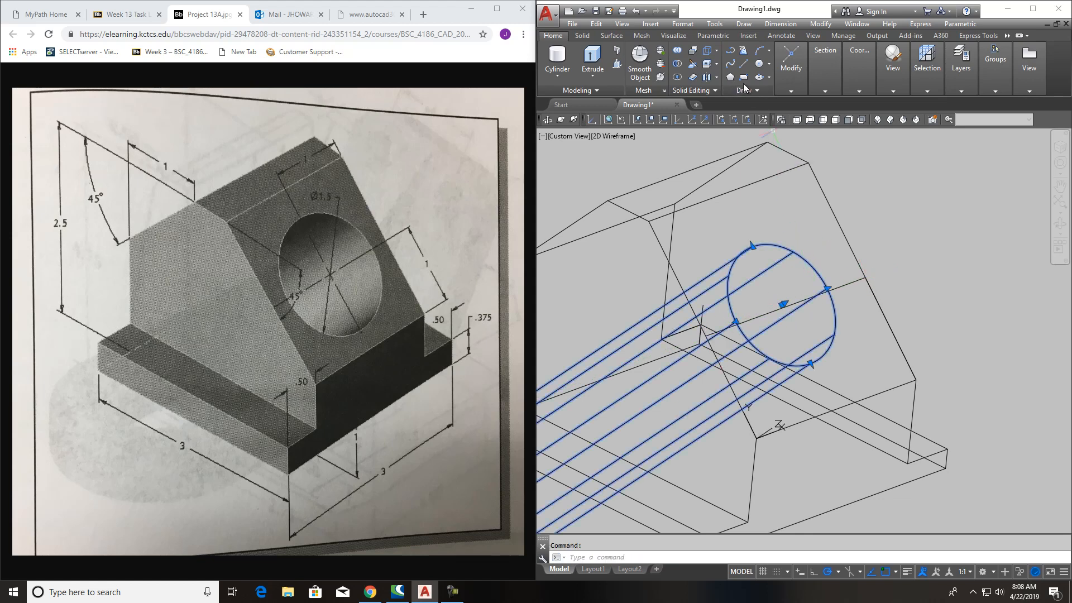
left_click(783, 88)
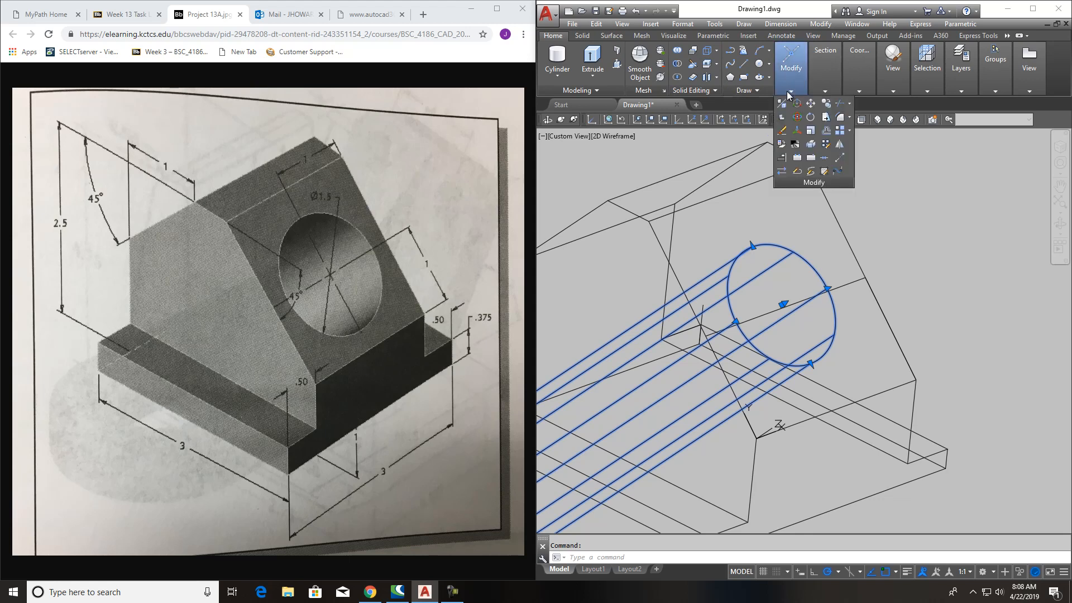
left_click(798, 105)
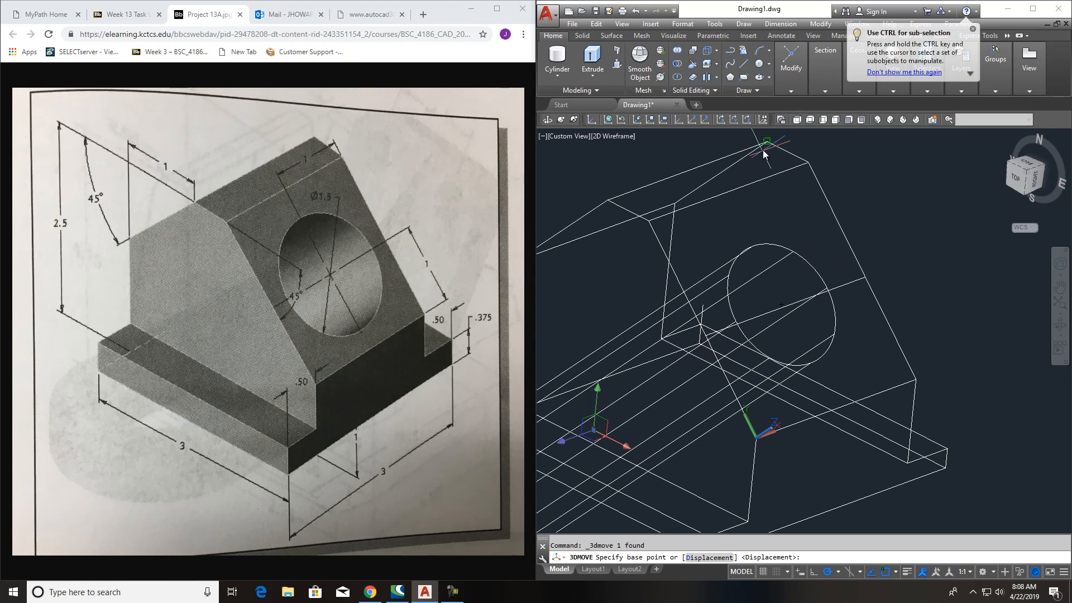
key("Escape")
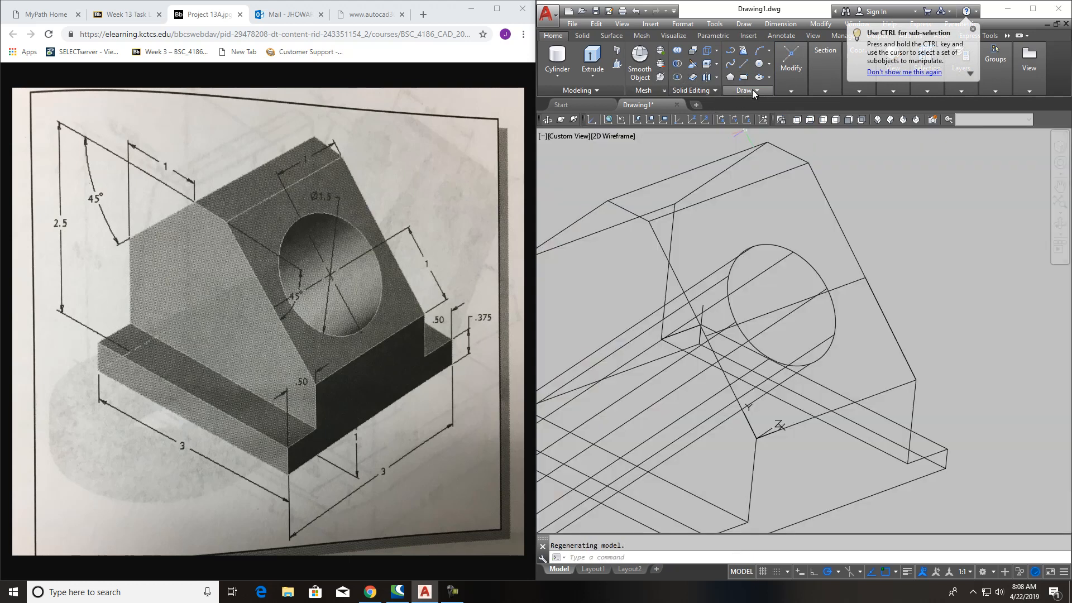
Step: Move the cylinder in 3D from its end-face center to the midpoint of the guide line across the sloped face
left_click(789, 91)
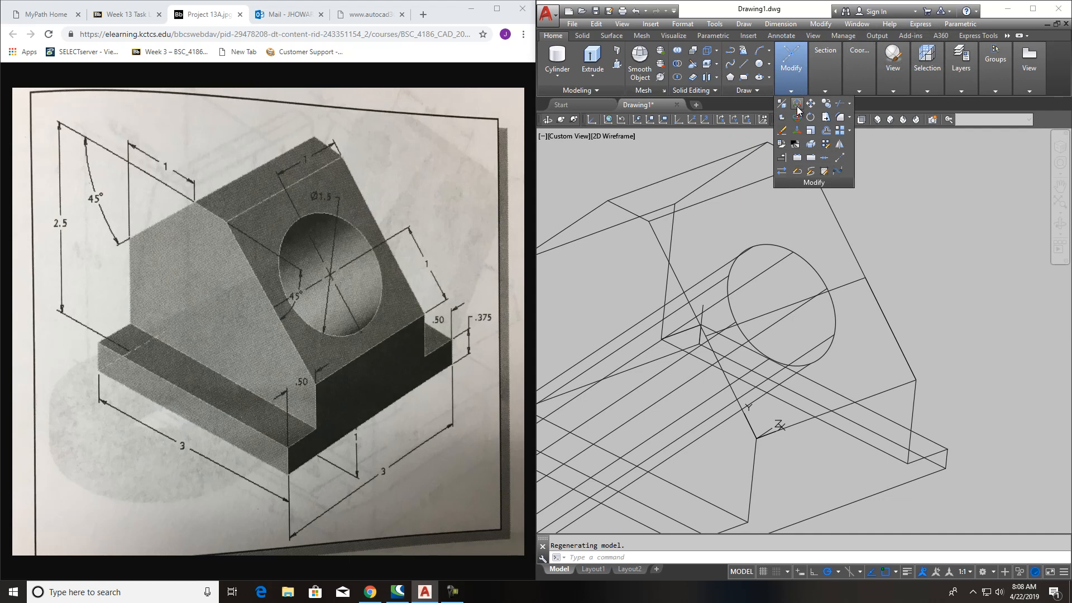
left_click(796, 106)
left_click(799, 244)
key("Return")
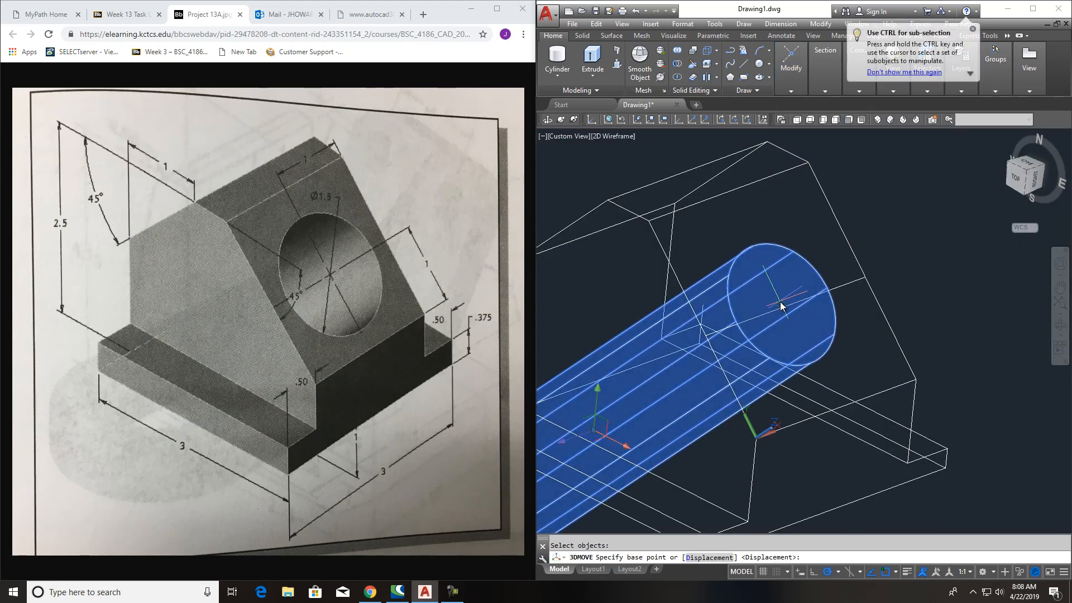
scroll(780, 308, "up", 6)
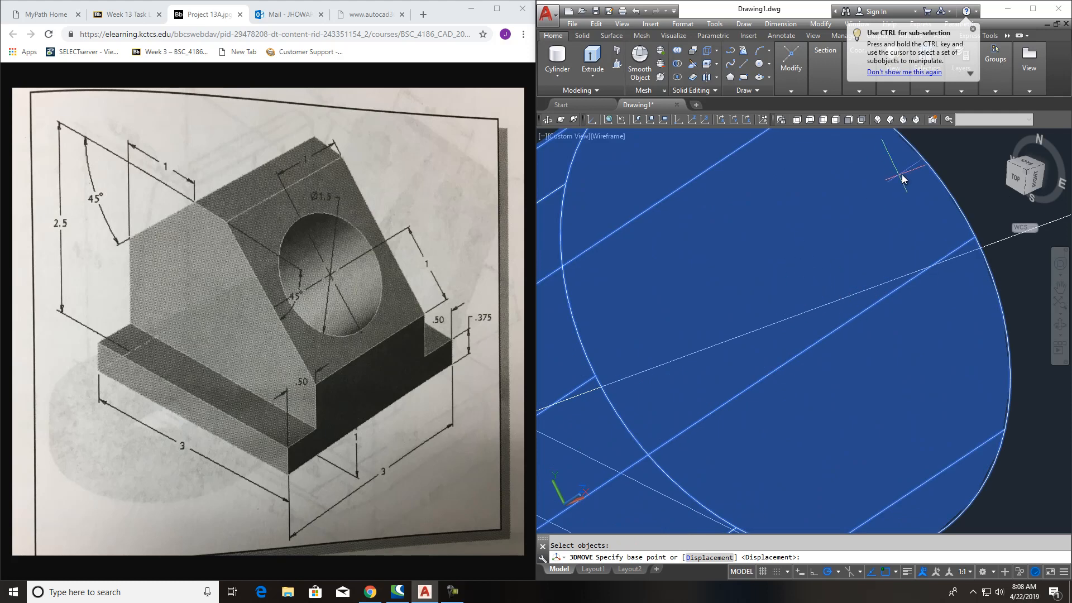
left_click(786, 306)
scroll(784, 307, "down", 5)
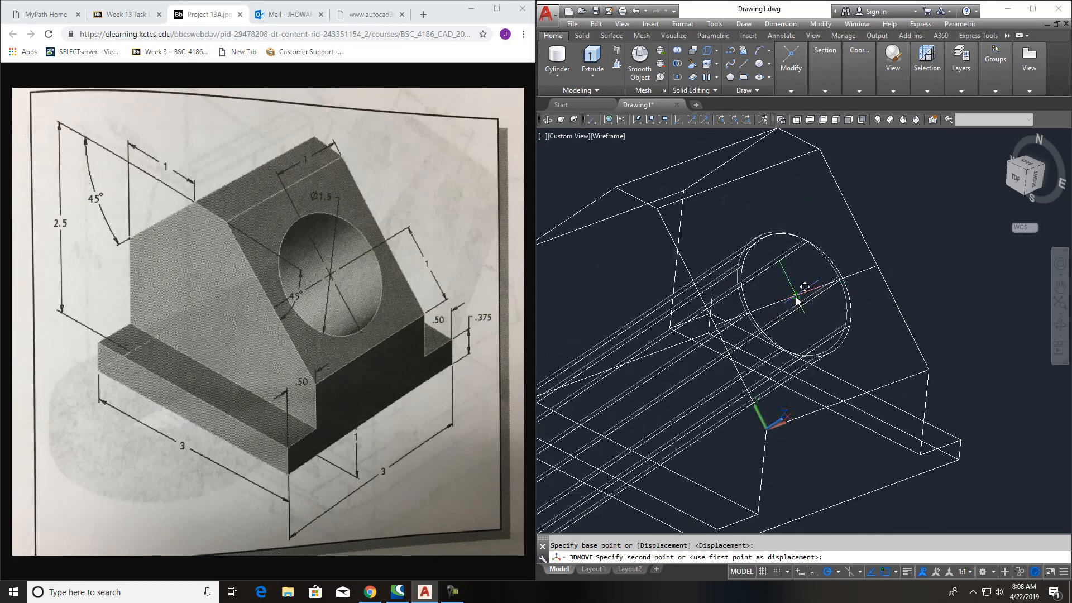
key("Escape")
scroll(820, 286, "up", 3)
scroll(824, 283, "down", 5)
Step: Erase the guide line that runs across the sloped face
left_click(848, 275)
key("Delete")
scroll(880, 284, "up", 2)
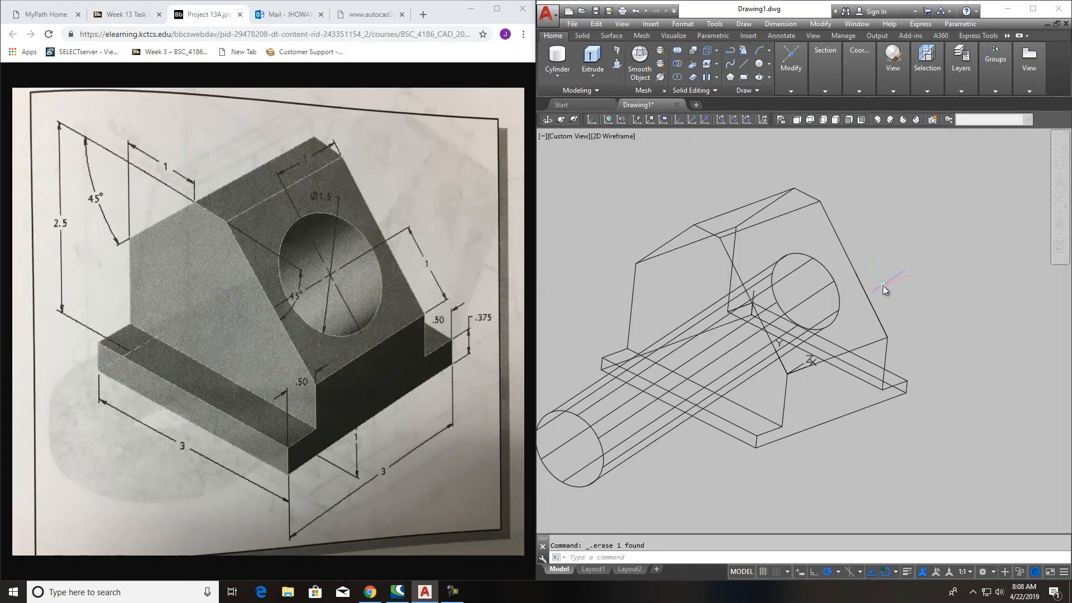
Step: Subtract the cylinder from the angled block to cut the circular hole through the sloped face
scroll(881, 286, "down", 3)
scroll(801, 217, "down", 1)
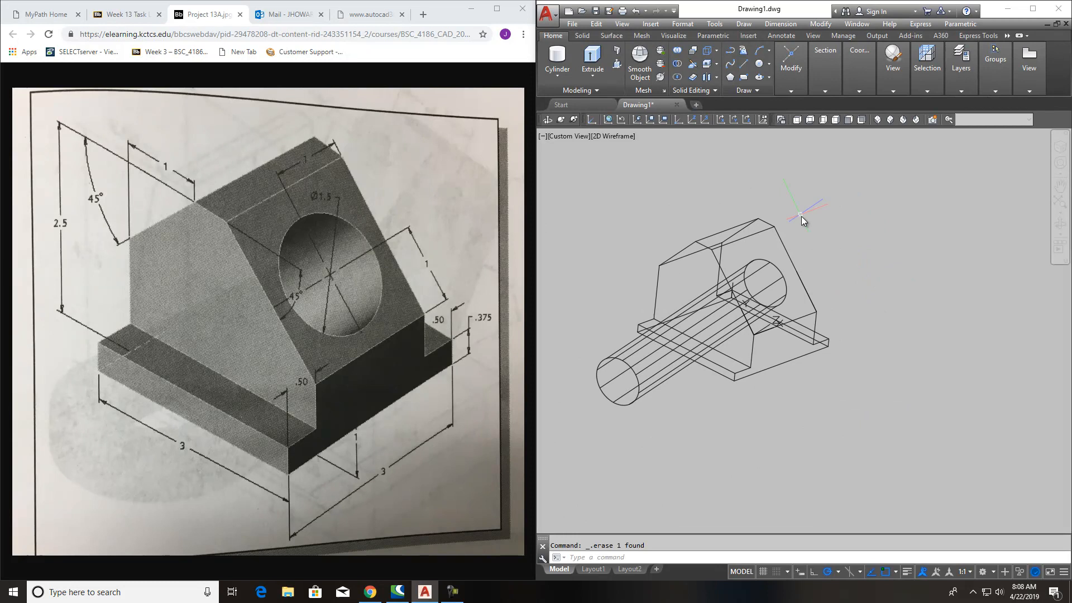
left_click(677, 65)
left_click(766, 223)
key("Return")
left_click(648, 390)
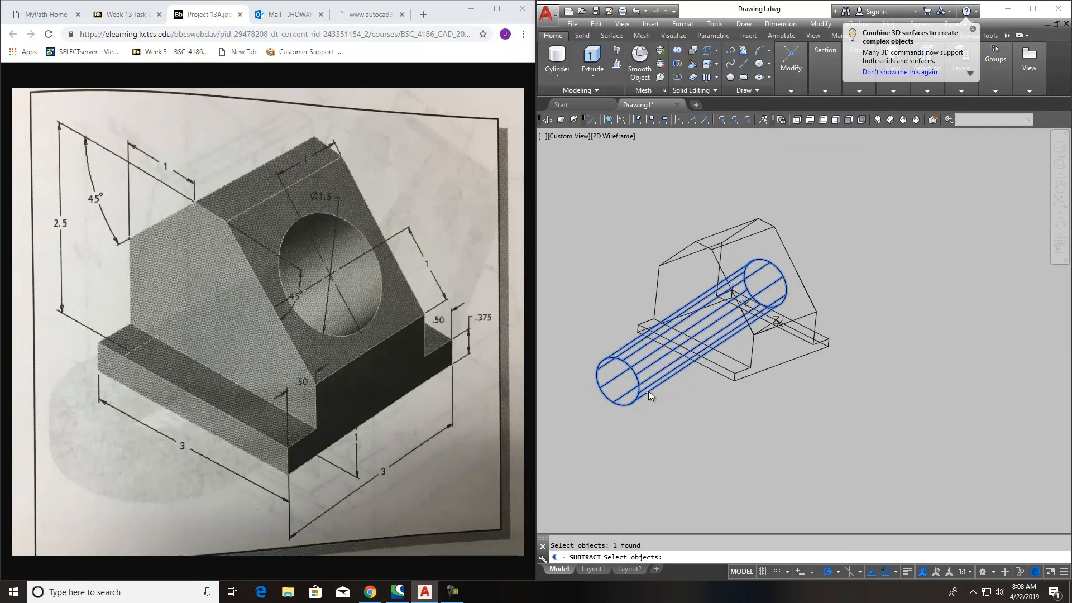
key("Return")
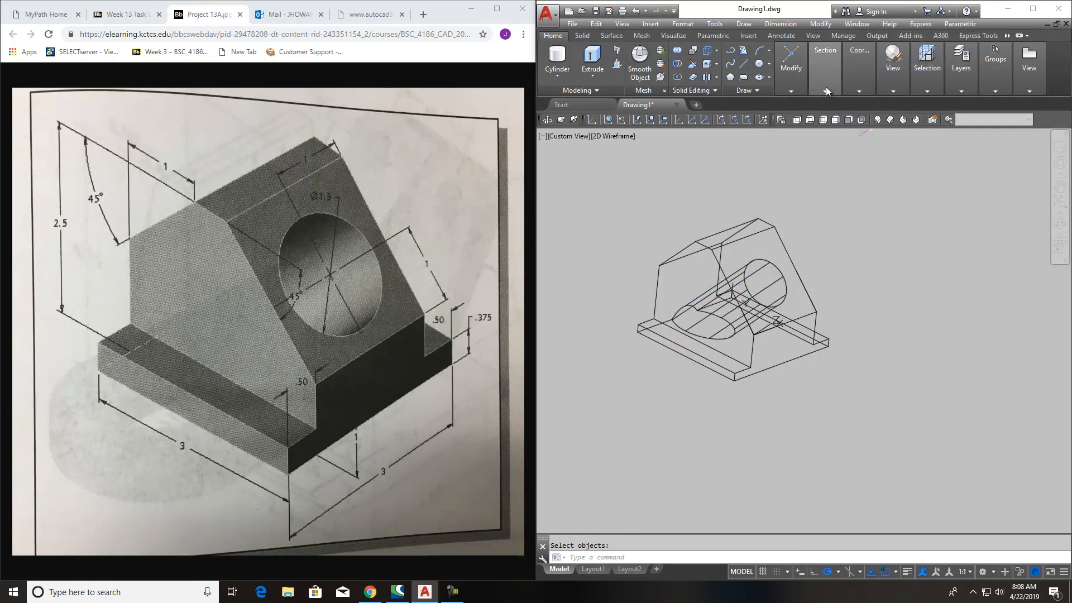
Step: Switch the visual style to Realistic and free-orbit the model to view the sloped face and its hole from the front
mouse_move(893, 92)
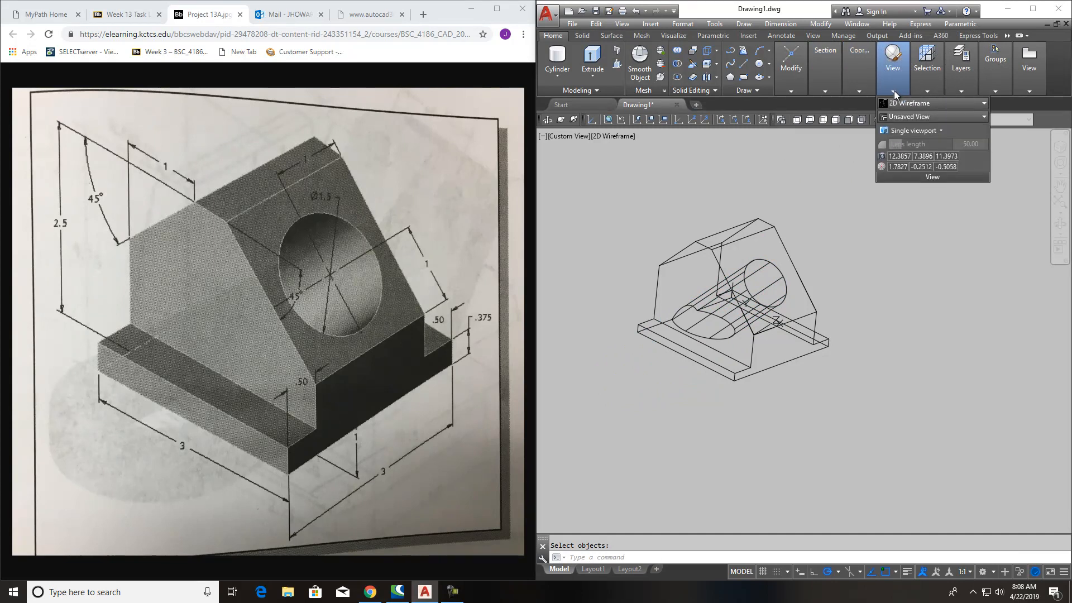
left_click(904, 103)
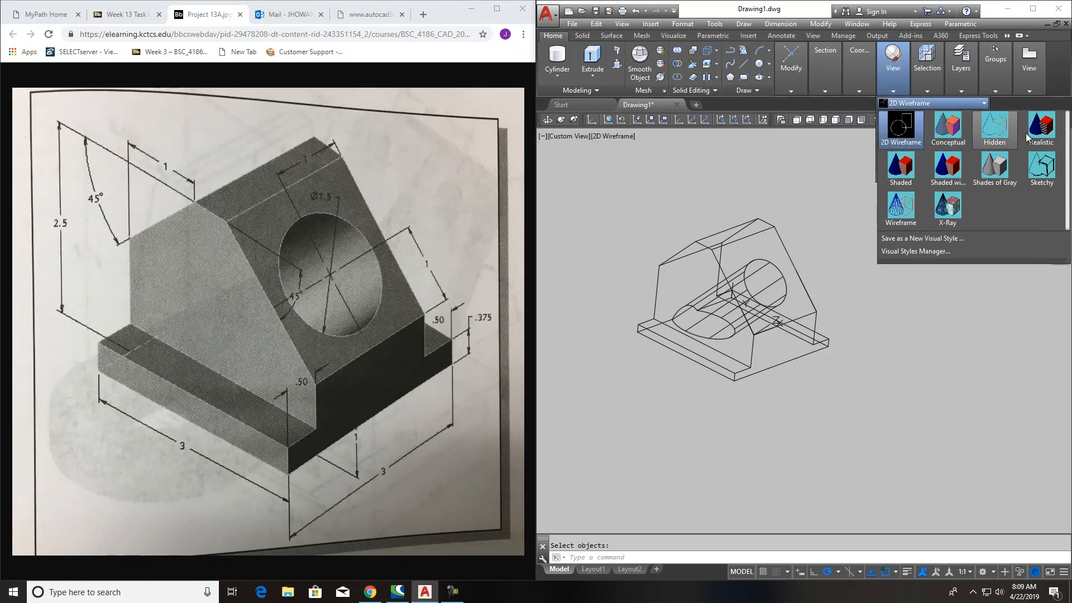
left_click(1042, 130)
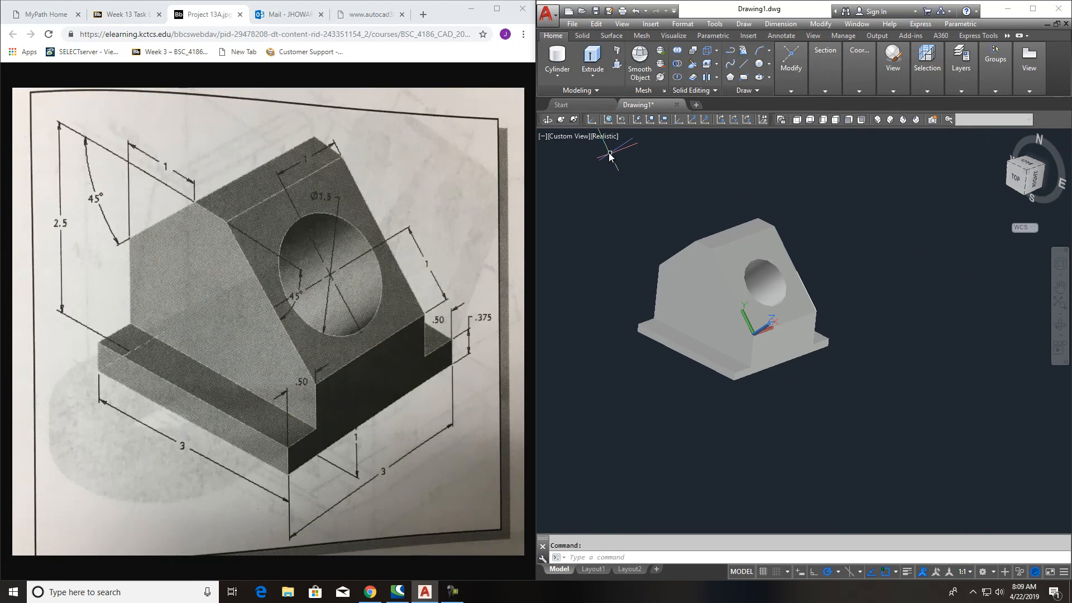
left_click(562, 120)
left_click_drag(782, 325, 736, 339)
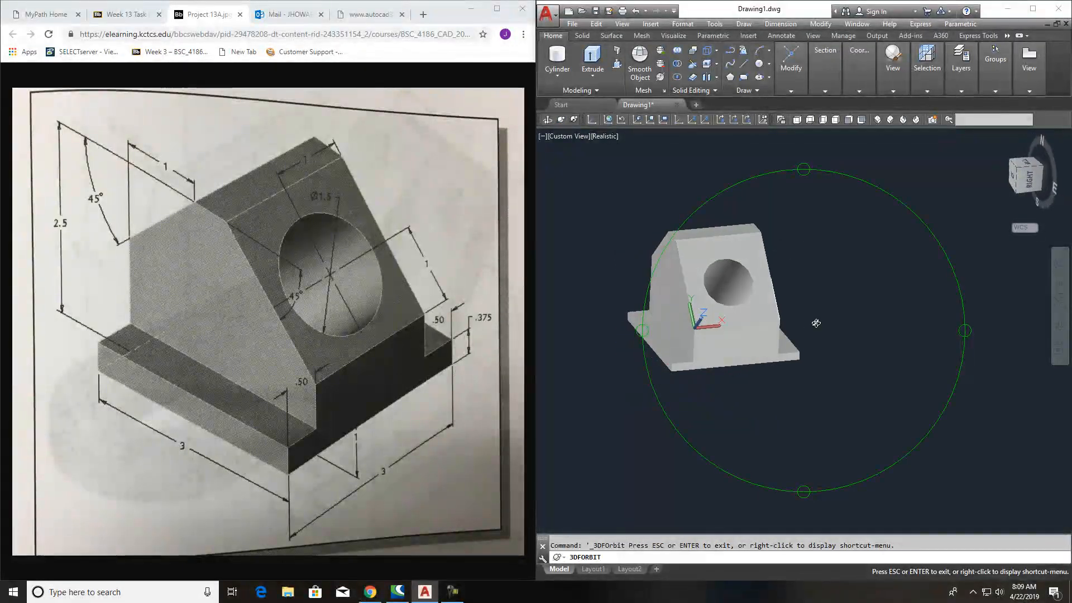